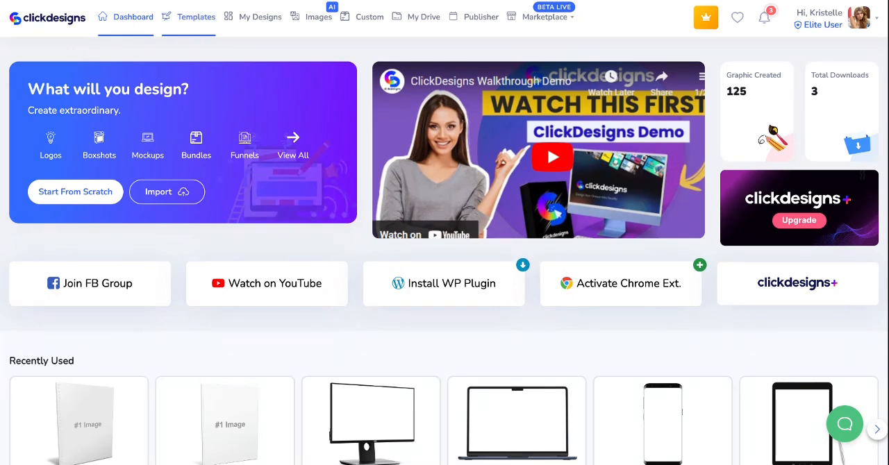
- Open the template library and show the Socials category
click(196, 17)
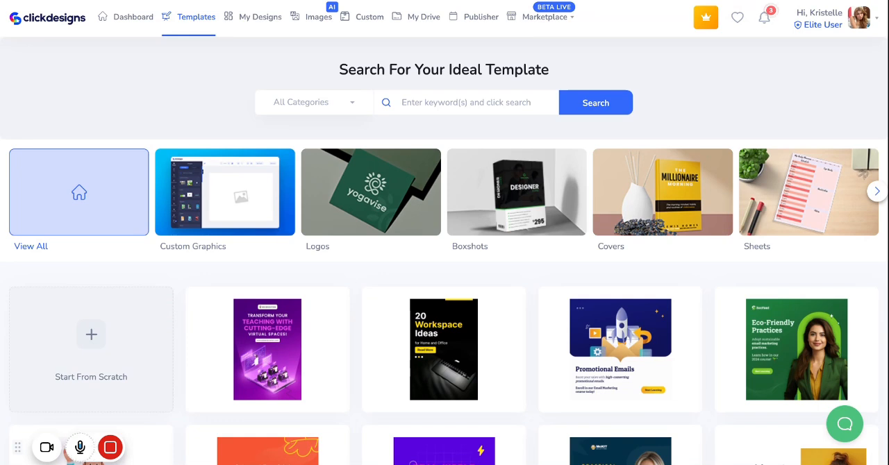
click(876, 193)
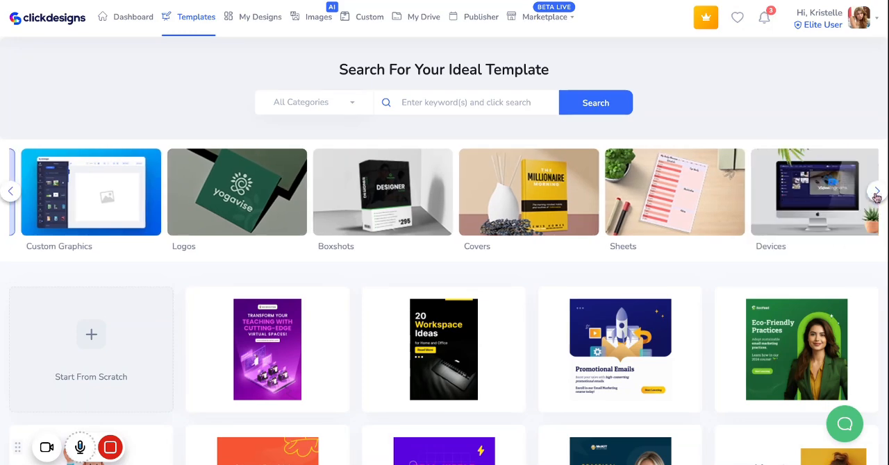
click(875, 195)
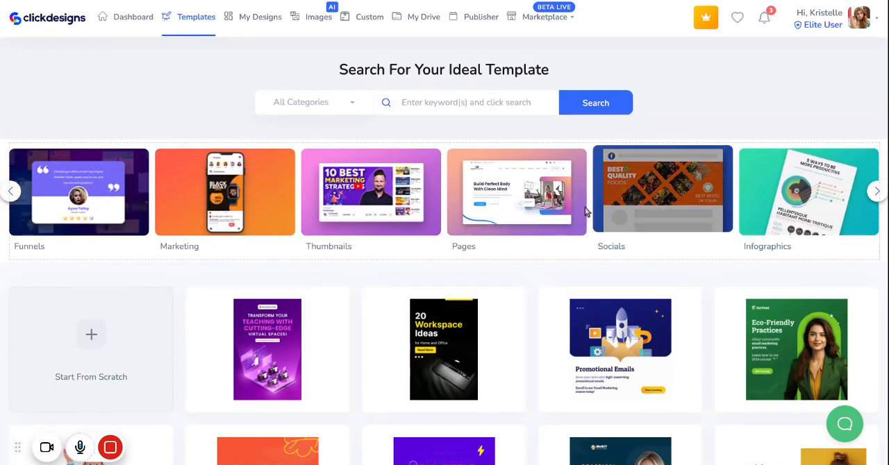
click(622, 249)
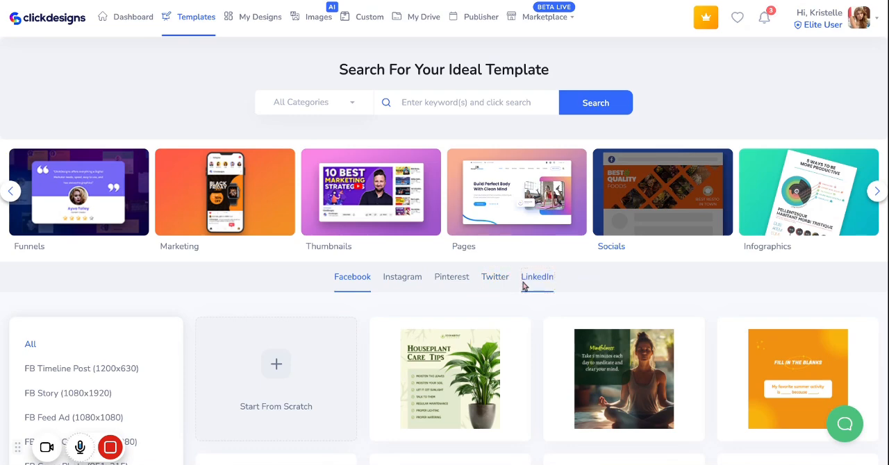
- Filter the Facebook templates to FB Timeline Post (1200x630) and browse the designs
scroll(218, 324, down, 3)
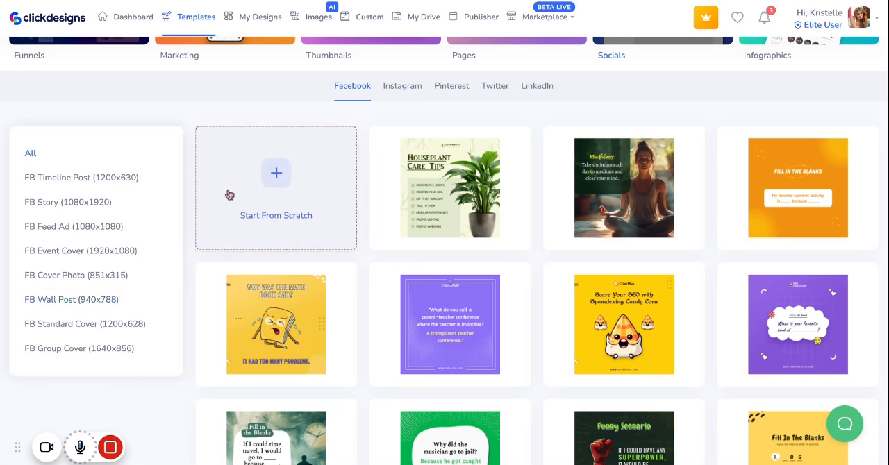
click(122, 148)
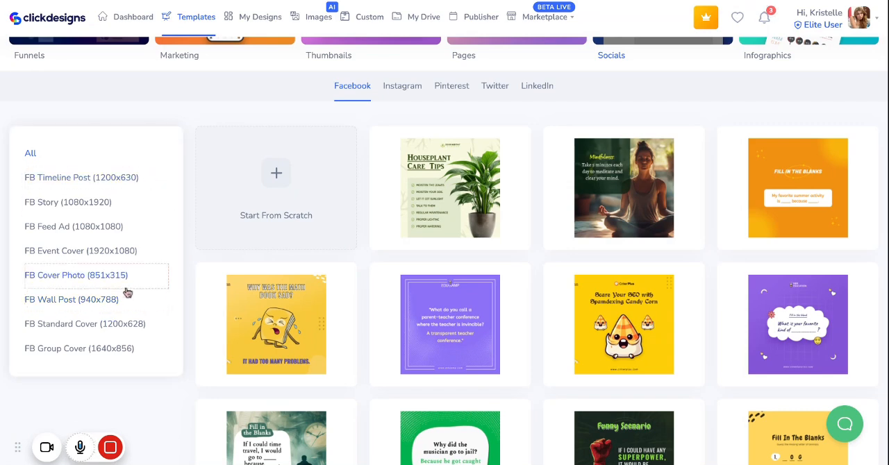
click(91, 180)
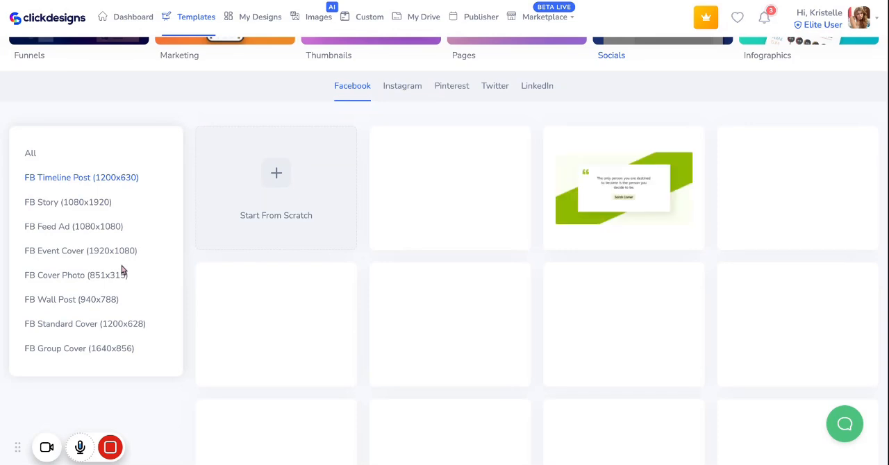
scroll(680, 214, down, 1)
scroll(681, 213, down, 2)
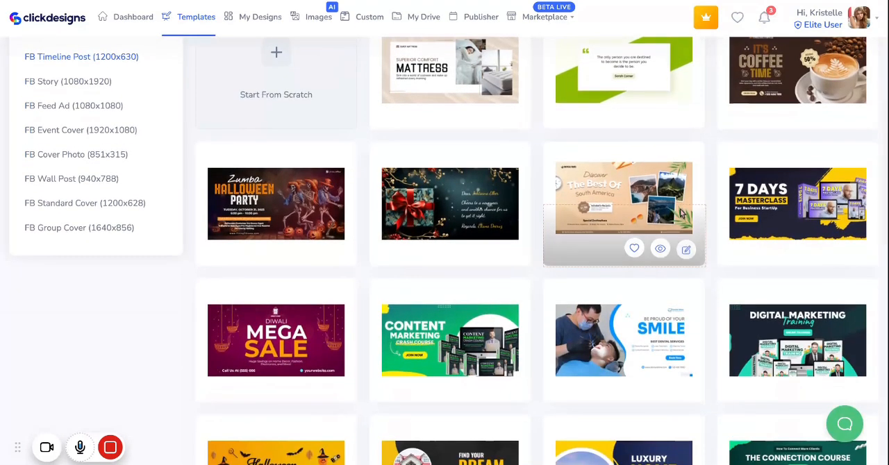
- Show the Instagram templates and look over their size options and designs
scroll(295, 328, up, 3)
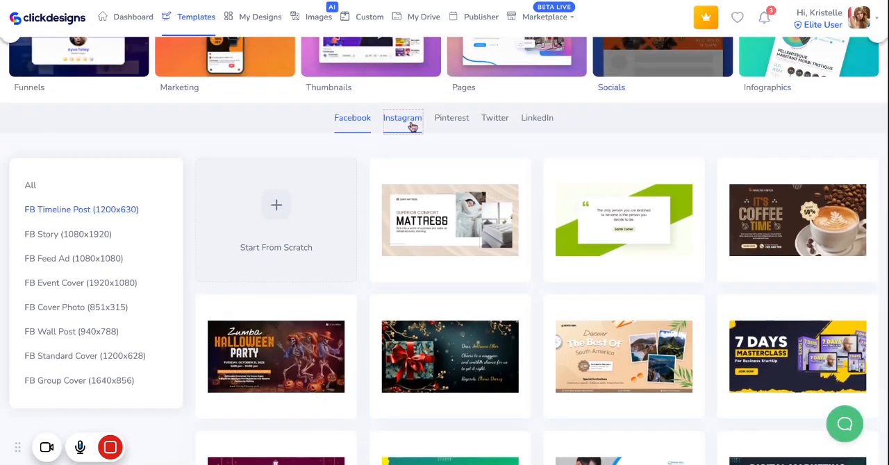
click(408, 119)
scroll(275, 294, down, 1)
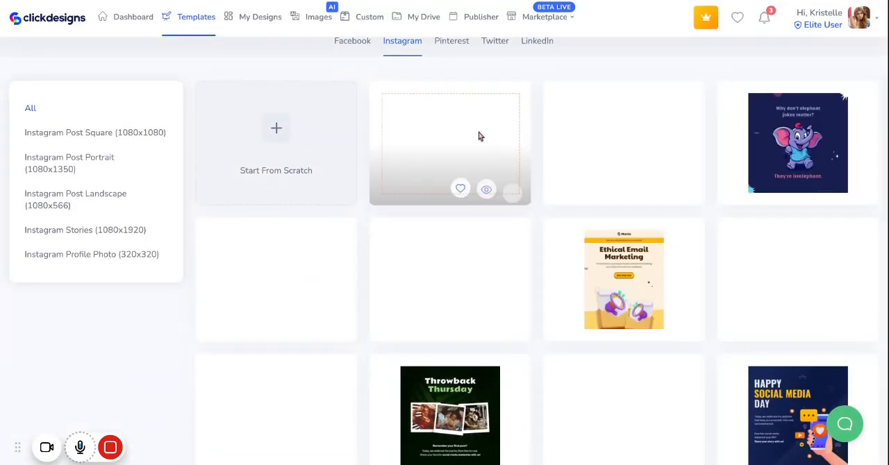
scroll(107, 152, up, 1)
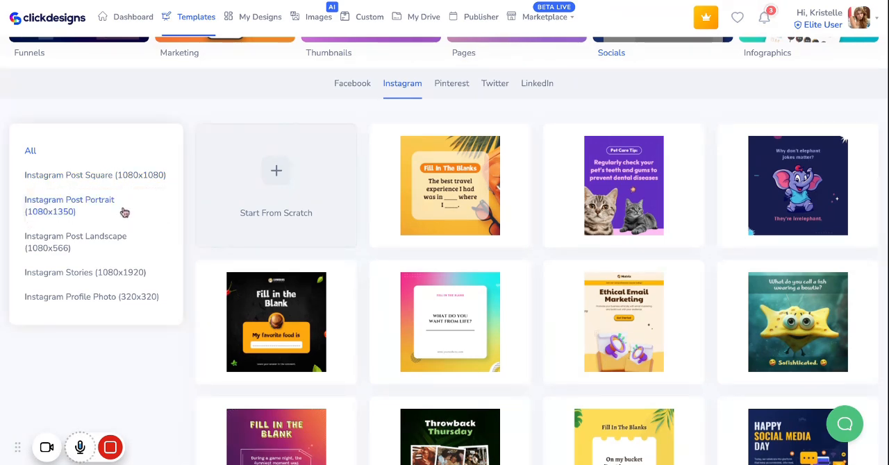
click(123, 246)
- Show the Pinterest templates and review the available pin, banner and cover sizes
scroll(234, 195, up, 2)
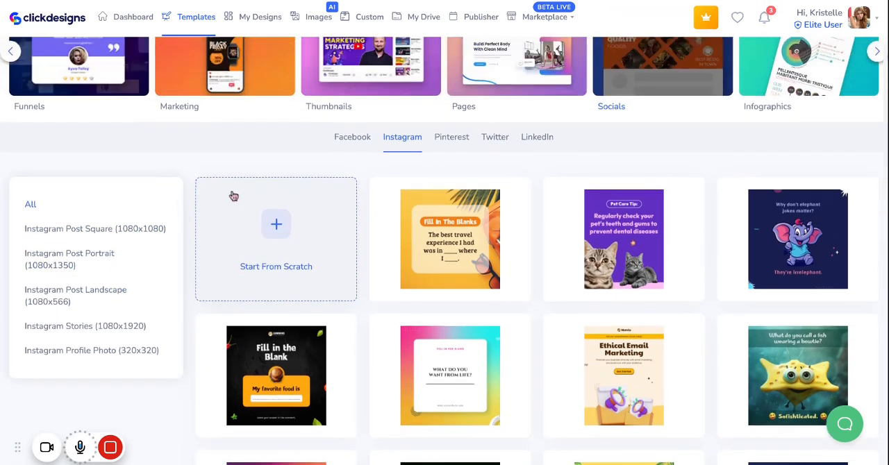
click(450, 155)
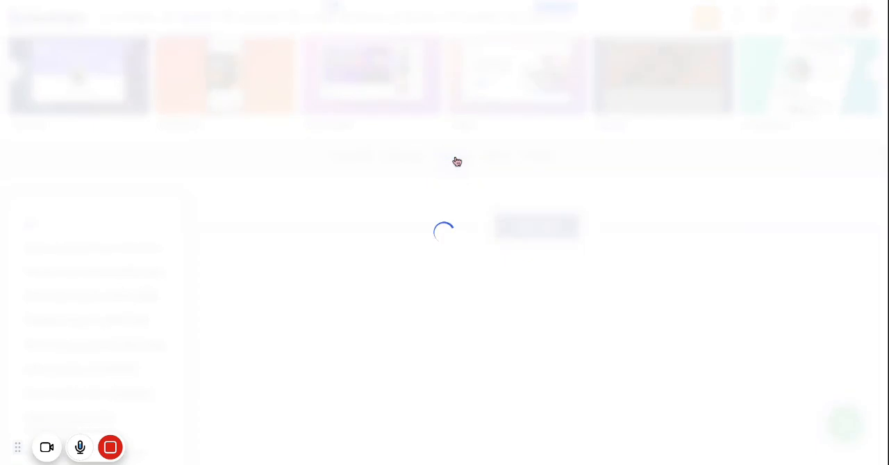
scroll(272, 224, down, 4)
scroll(199, 232, up, 2)
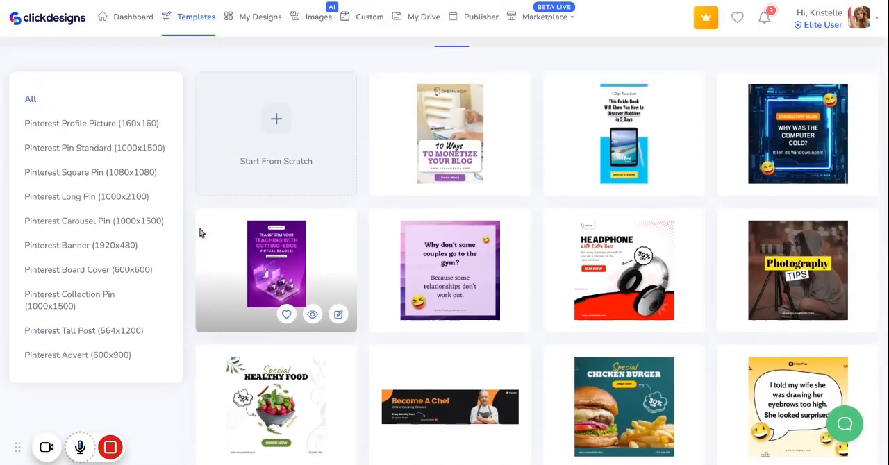
scroll(199, 233, down, 1)
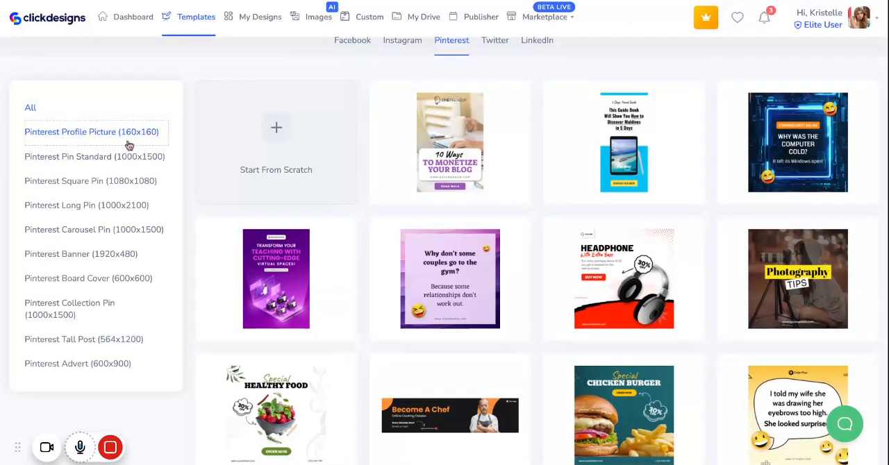
scroll(129, 145, up, 1)
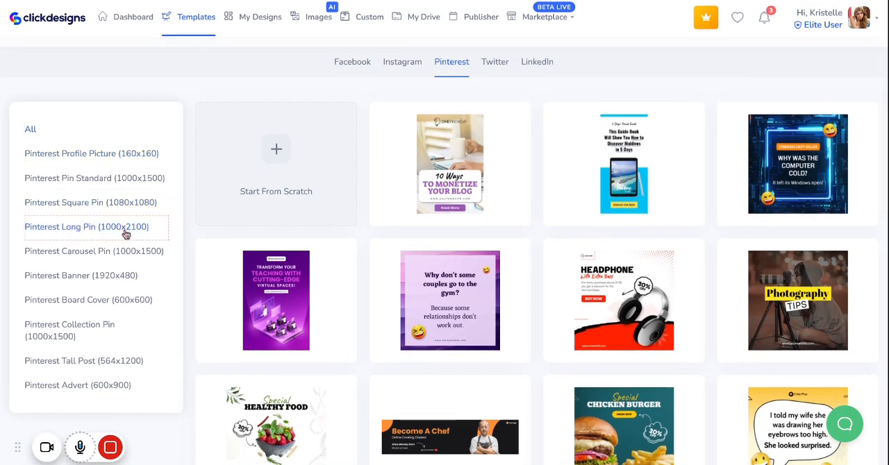
scroll(152, 203, up, 1)
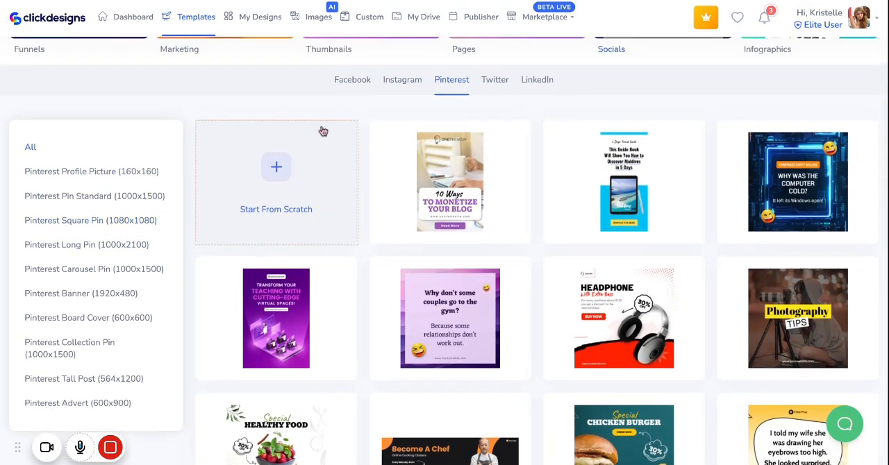
- Review the template sizes offered for Twitter and for LinkedIn
click(504, 88)
scroll(452, 155, up, 1)
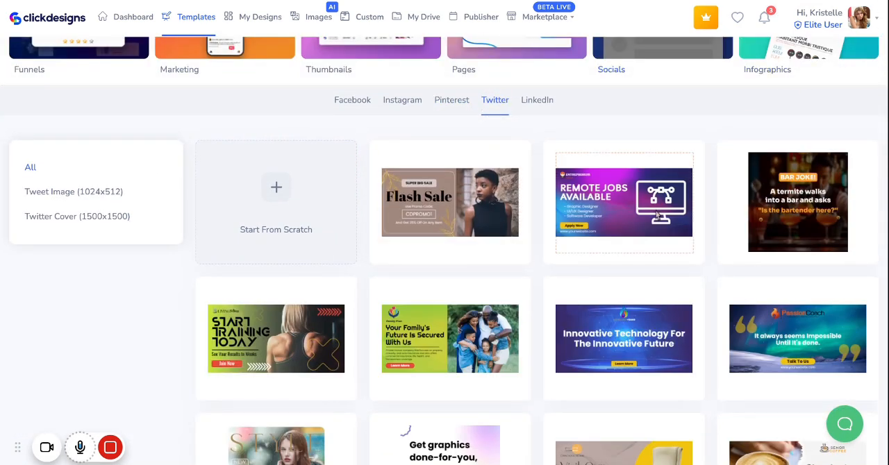
click(548, 99)
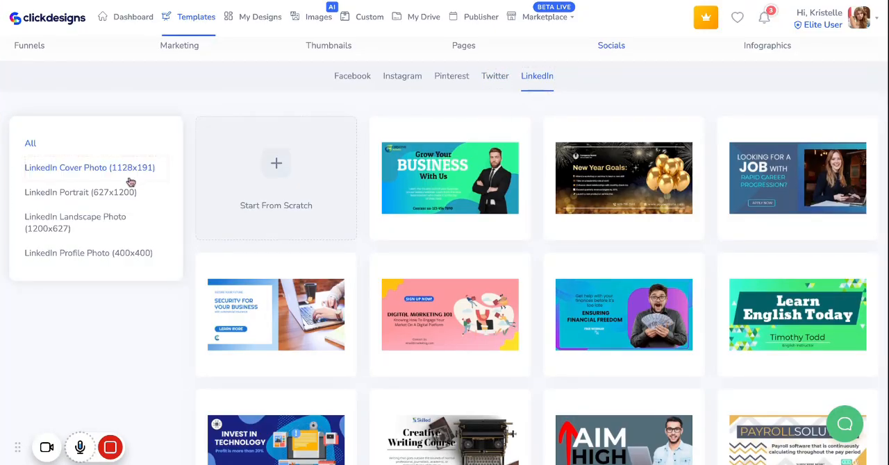
click(163, 168)
click(119, 219)
click(104, 262)
- Browse the LinkedIn template gallery, loading more designs at its end
scroll(278, 262, down, 3)
scroll(279, 264, down, 8)
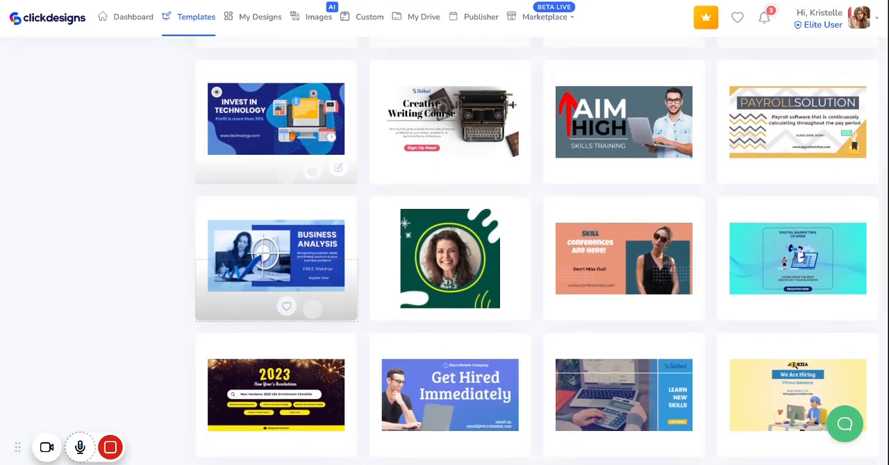
scroll(277, 264, down, 1)
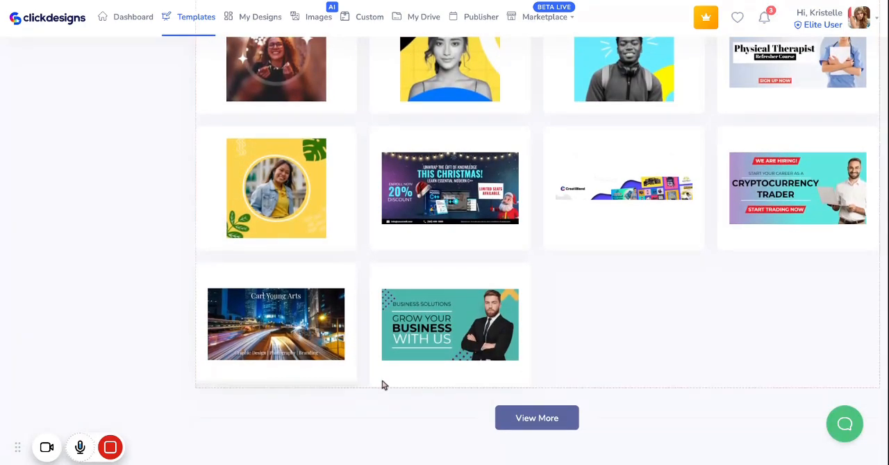
click(545, 421)
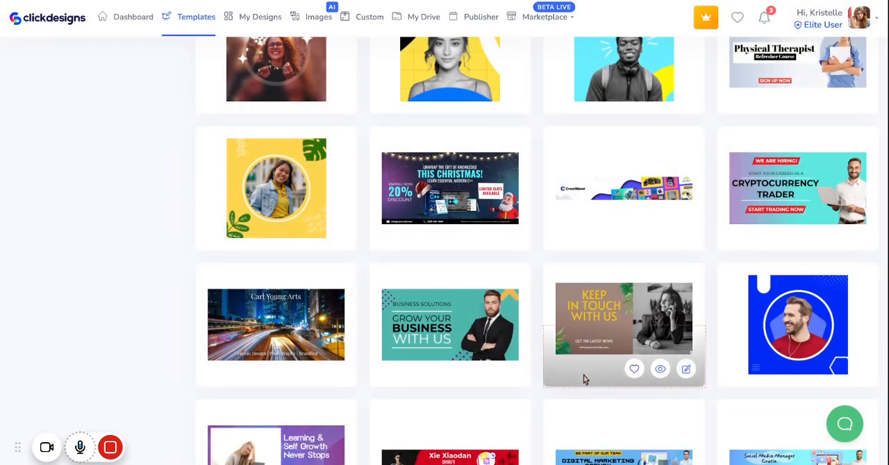
scroll(585, 379, down, 3)
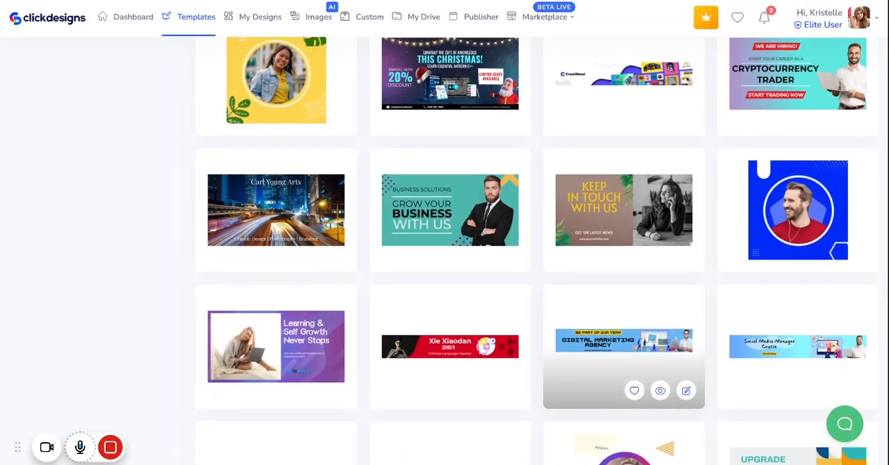
scroll(614, 326, down, 7)
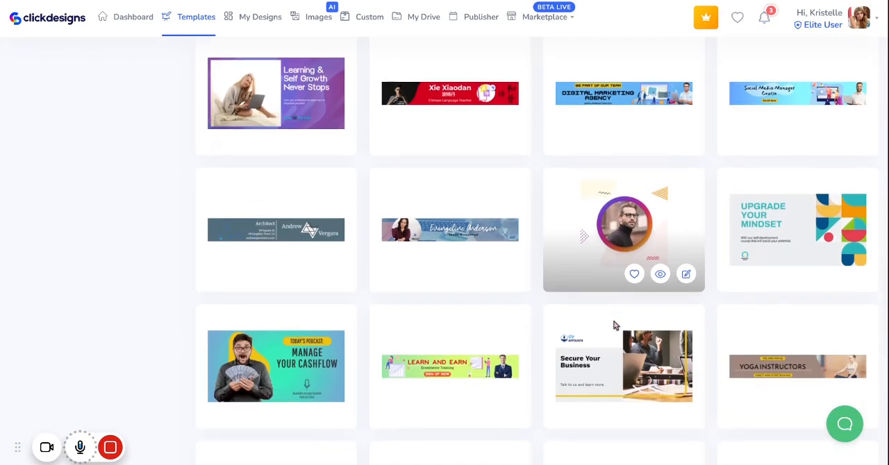
scroll(614, 325, down, 8)
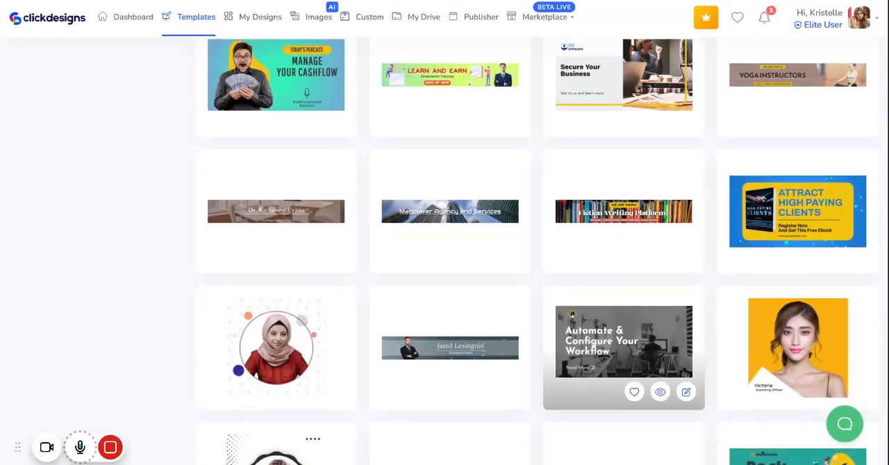
scroll(614, 325, up, 10)
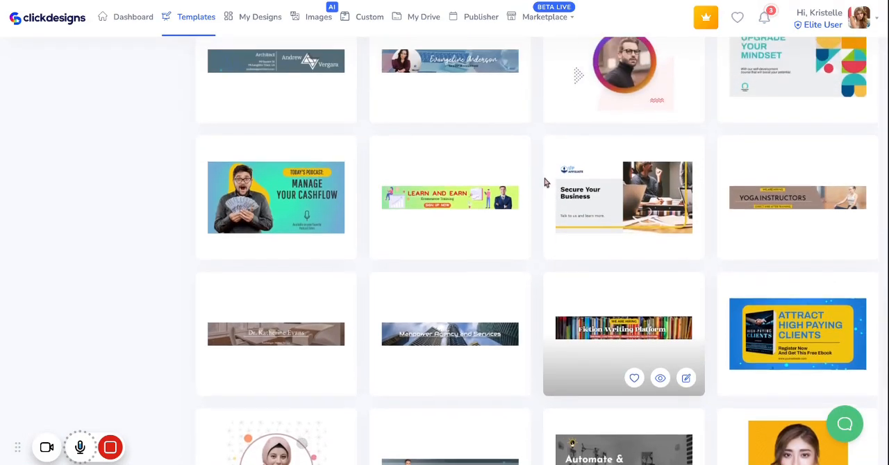
scroll(614, 326, up, 20)
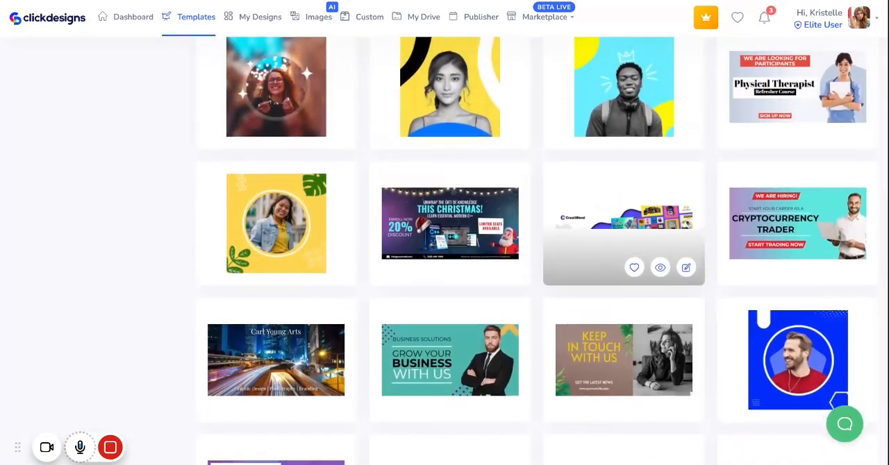
- Filter the Facebook templates to FB Wall Post (940x788) and open the "Find the Right Pet for you" template for editing
scroll(624, 264, up, 10)
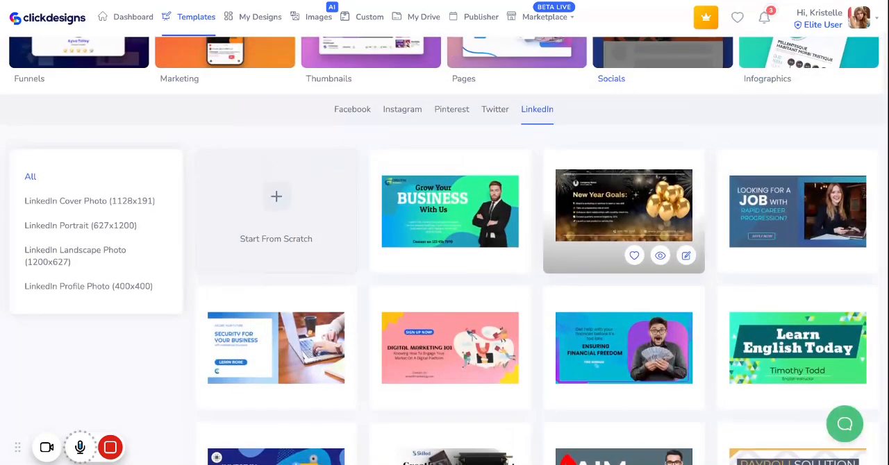
click(357, 123)
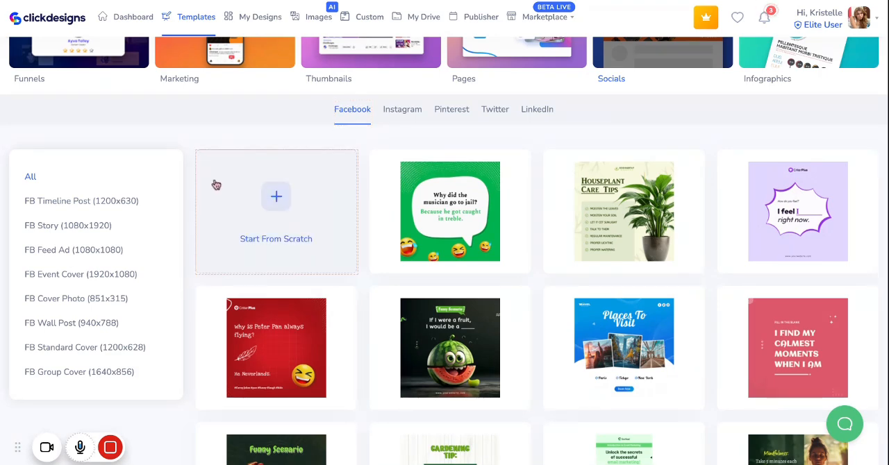
click(117, 326)
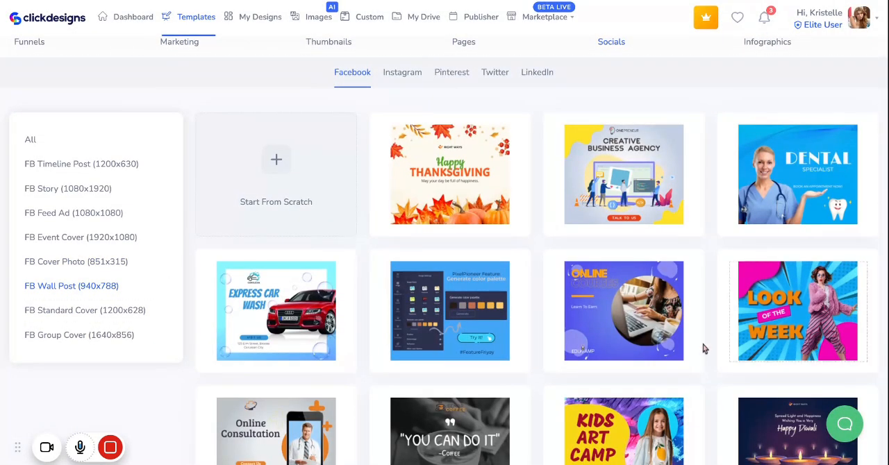
scroll(327, 387, down, 6)
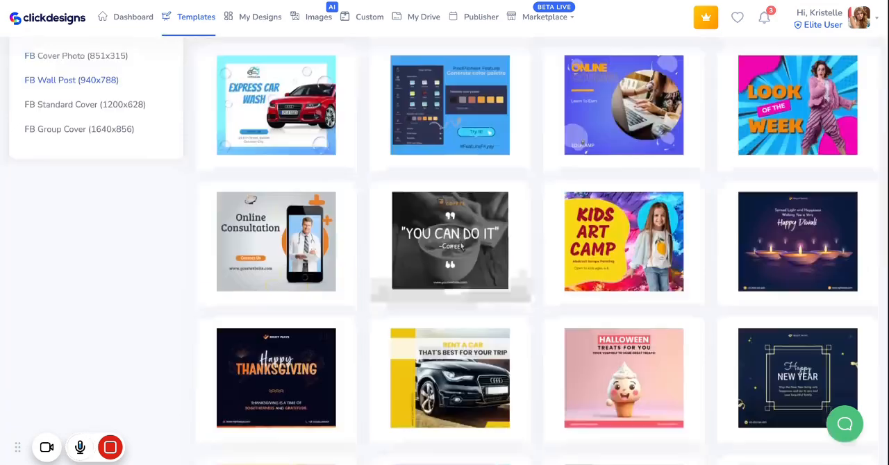
scroll(381, 312, down, 3)
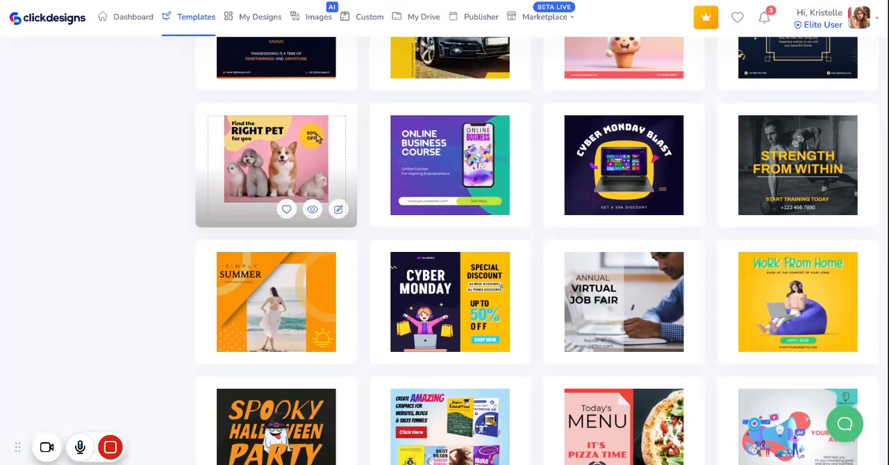
click(339, 211)
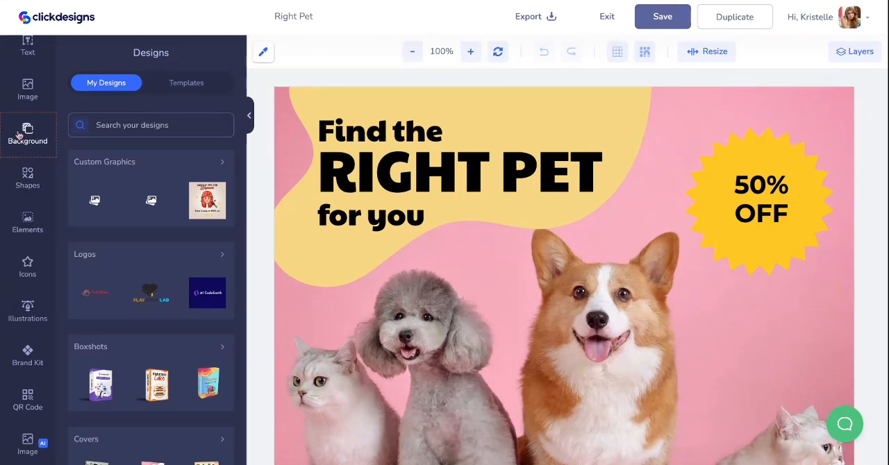
scroll(18, 137, up, 1)
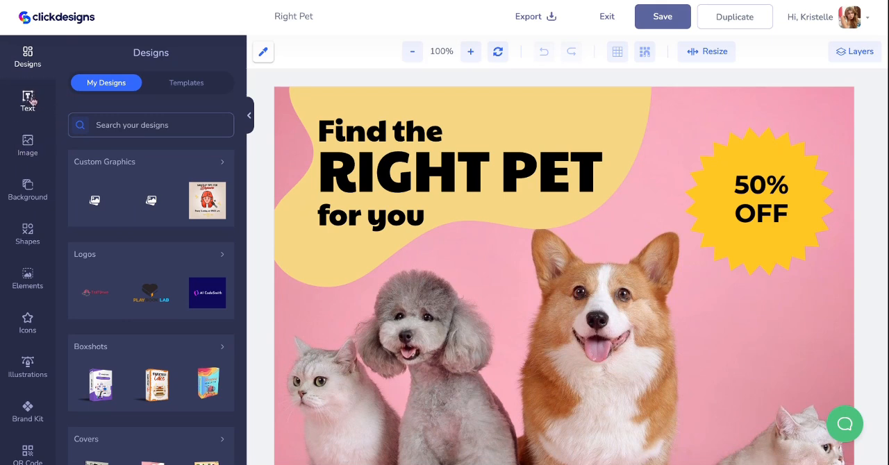
scroll(33, 102, down, 1)
scroll(32, 102, up, 1)
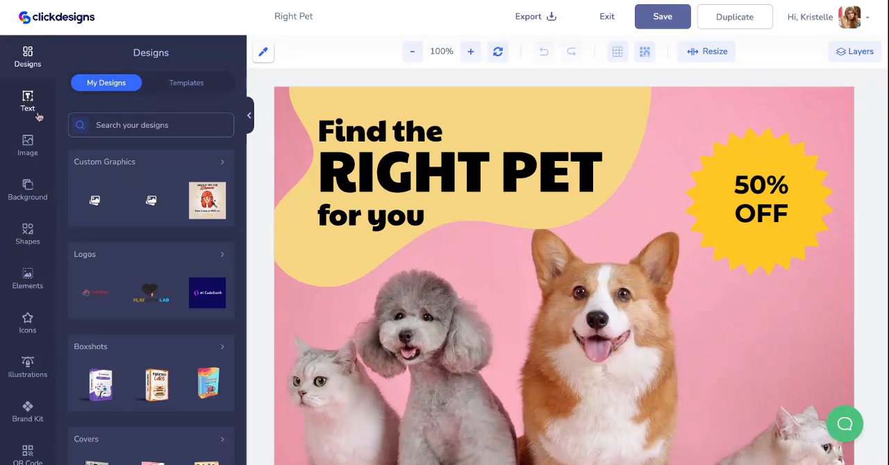
- Delete the photo of the dogs and cats from the template's canvas
scroll(28, 139, down, 1)
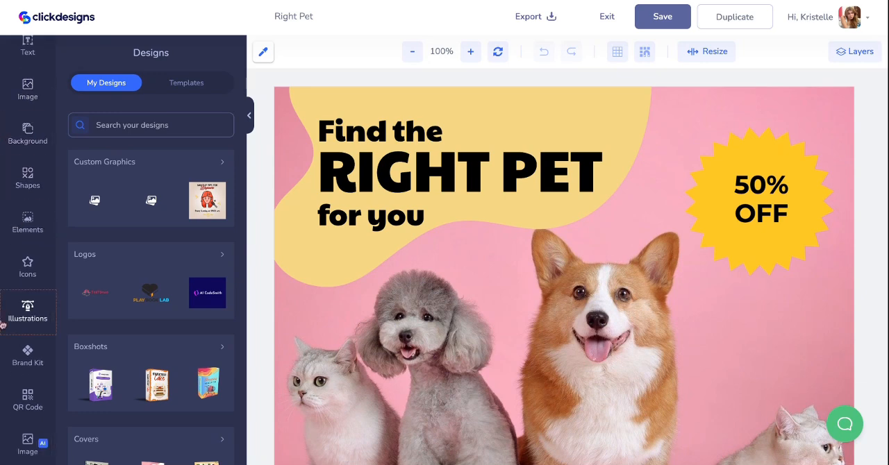
click(28, 444)
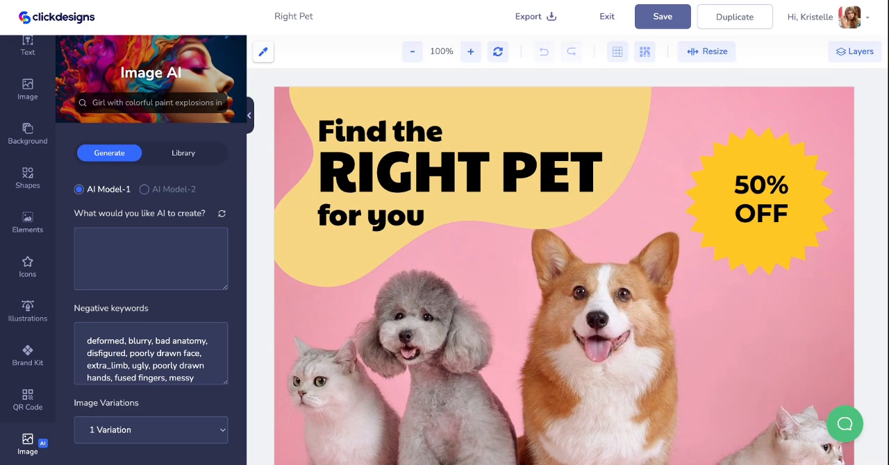
scroll(564, 267, down, 3)
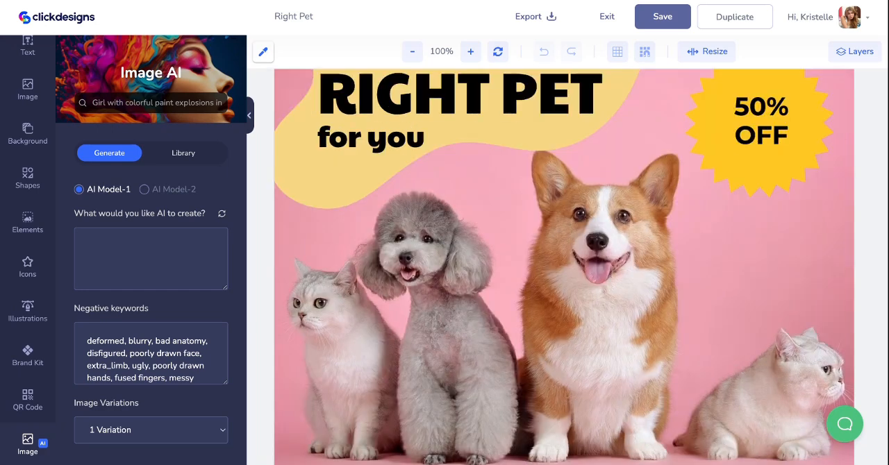
click(504, 275)
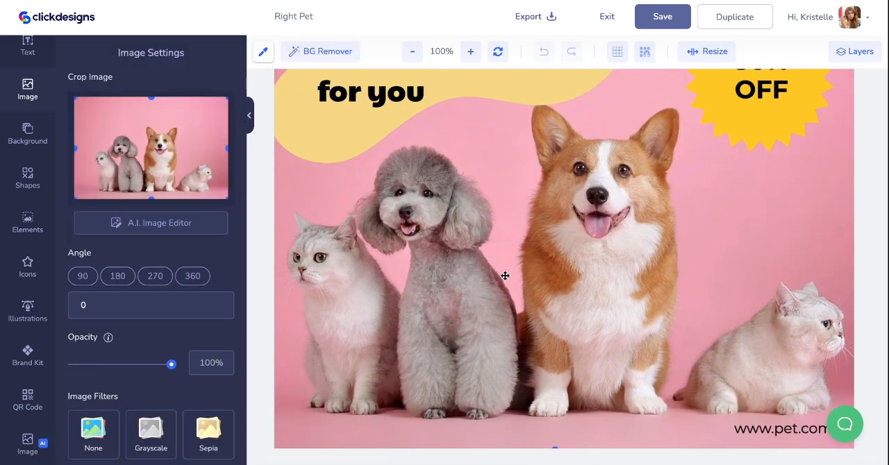
scroll(544, 247, up, 1)
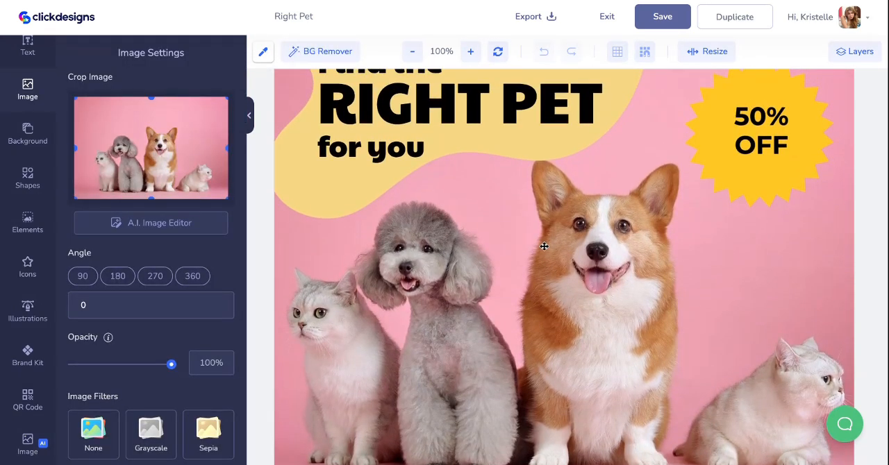
key(Delete)
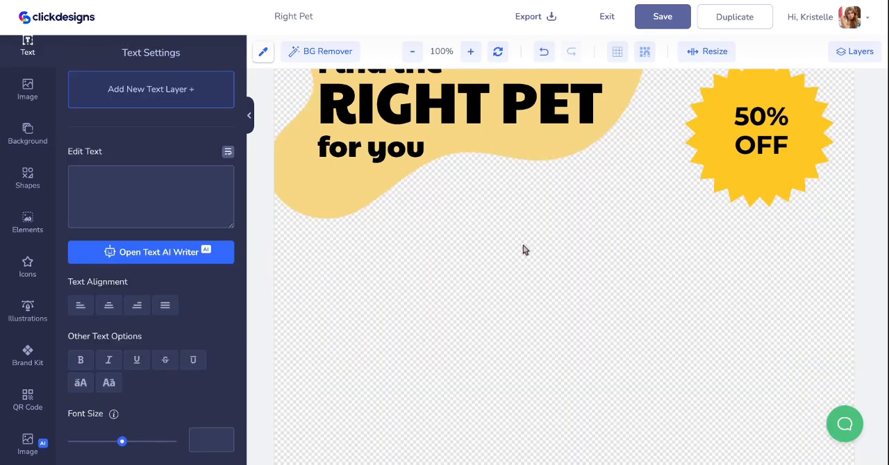
- Open the AI image generator and review its prompt, negative keywords, variation, style and aspect ratio options
click(44, 442)
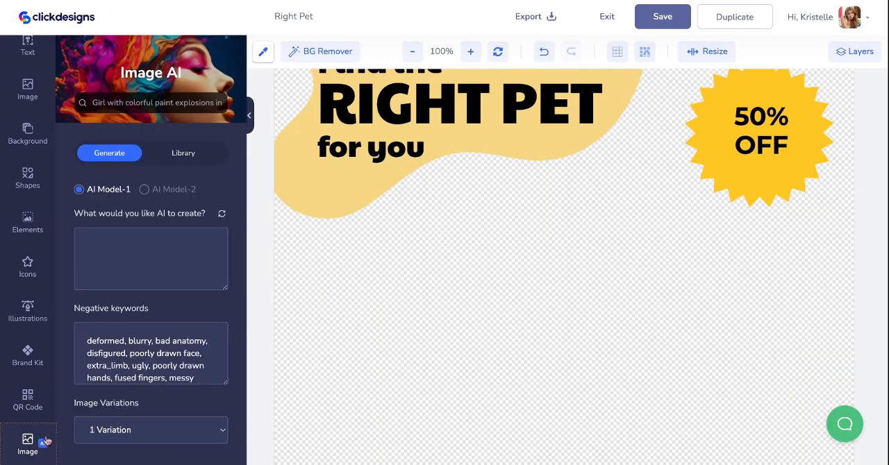
scroll(199, 270, down, 1)
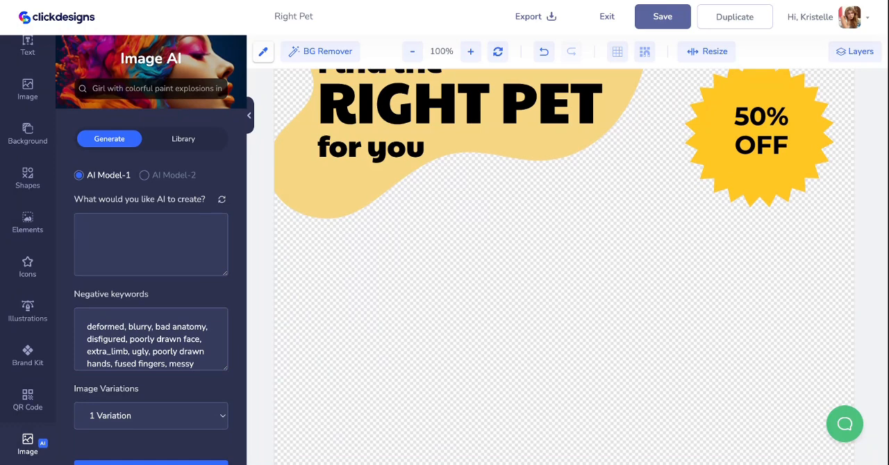
scroll(170, 358, down, 3)
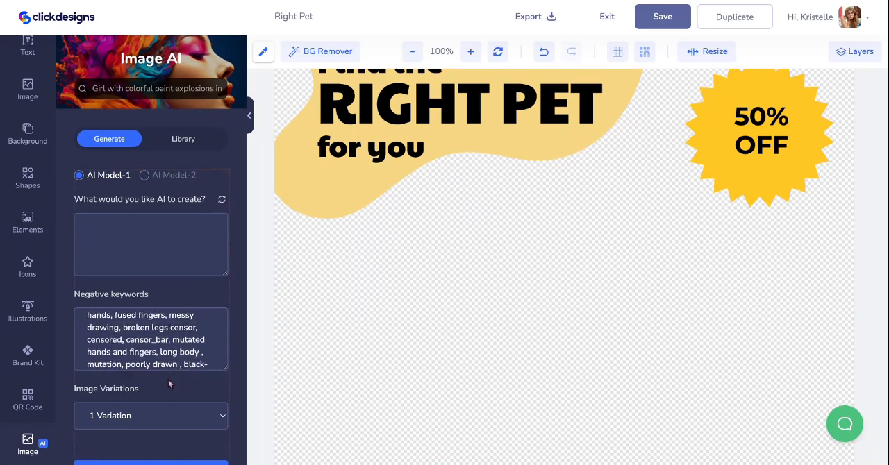
scroll(168, 380, down, 2)
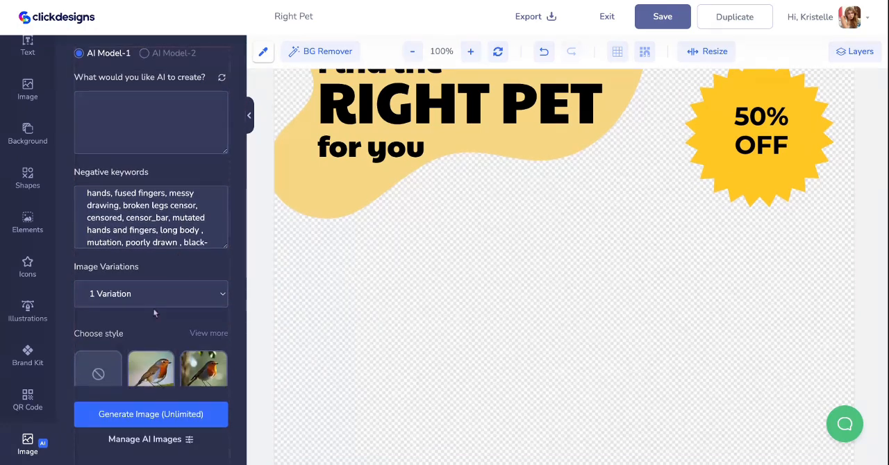
scroll(143, 327, down, 4)
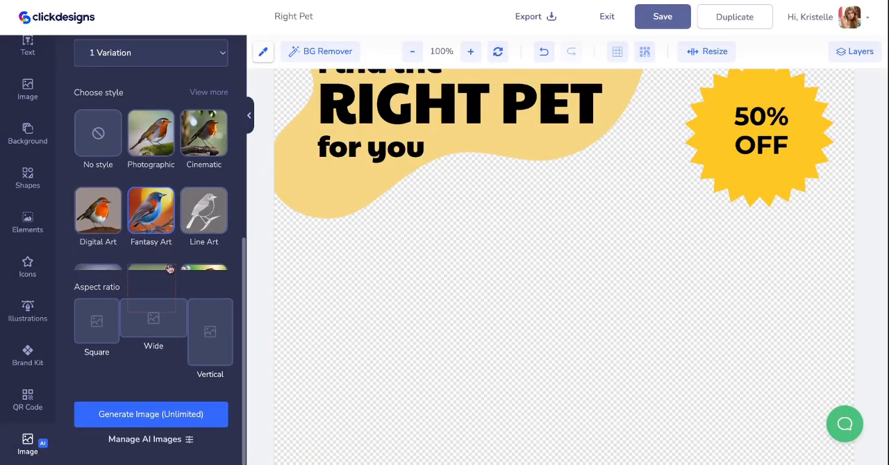
click(156, 334)
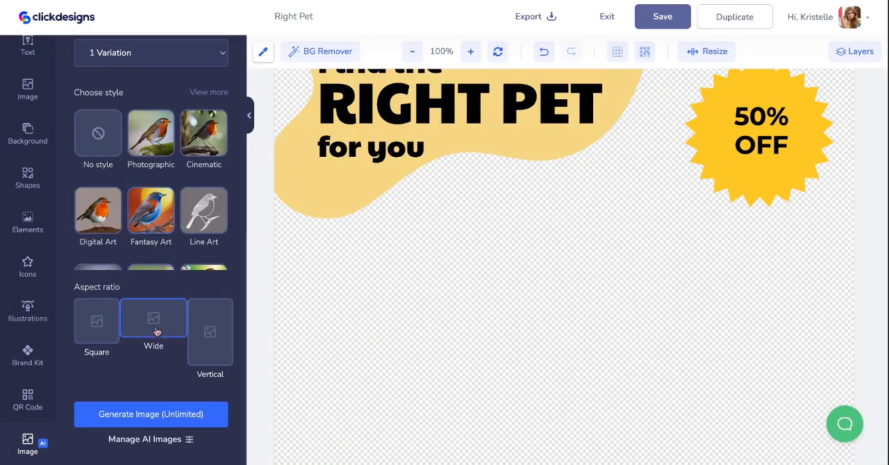
click(224, 240)
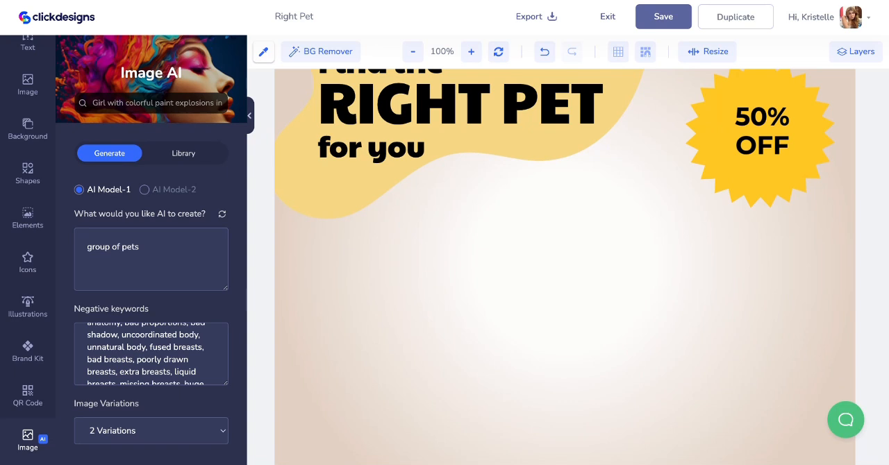
- Generate 2 AI image variations of "group of pets" in the Digital Art style with the Wide aspect ratio
scroll(154, 368, down, 3)
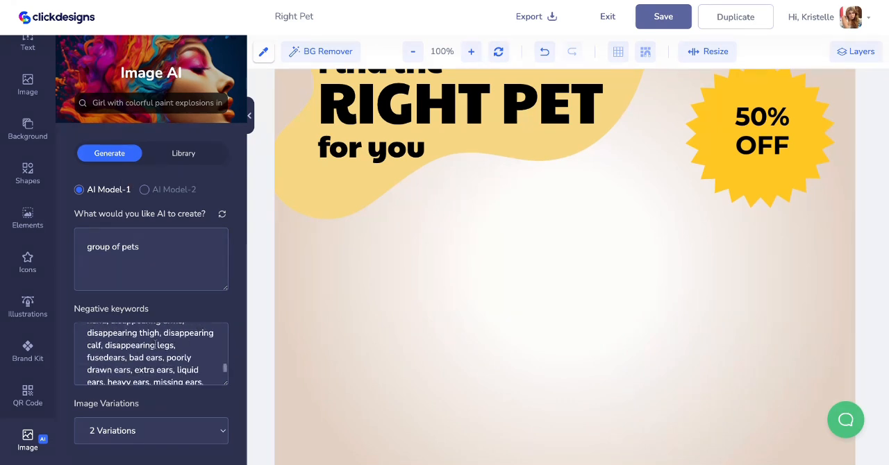
scroll(153, 407, down, 2)
scroll(153, 409, down, 2)
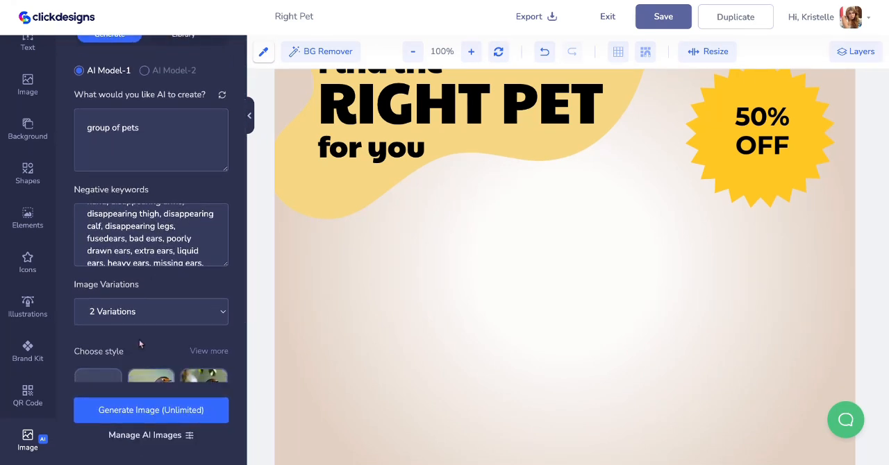
scroll(139, 339, down, 3)
scroll(139, 339, down, 2)
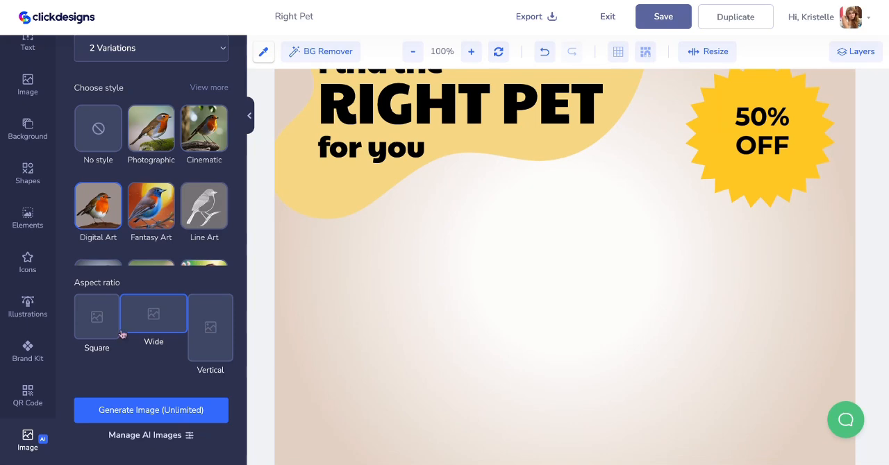
click(117, 419)
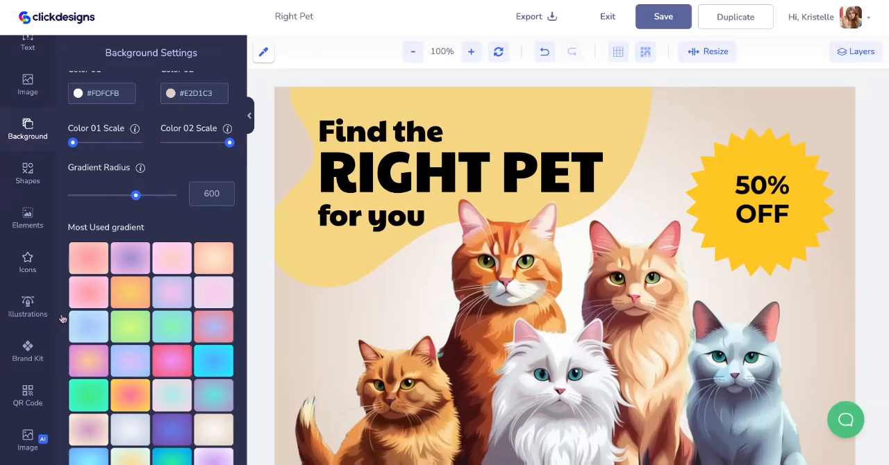
- Insert another copy of the generated five-cat image with its green background, move it aside, and delete it
click(29, 438)
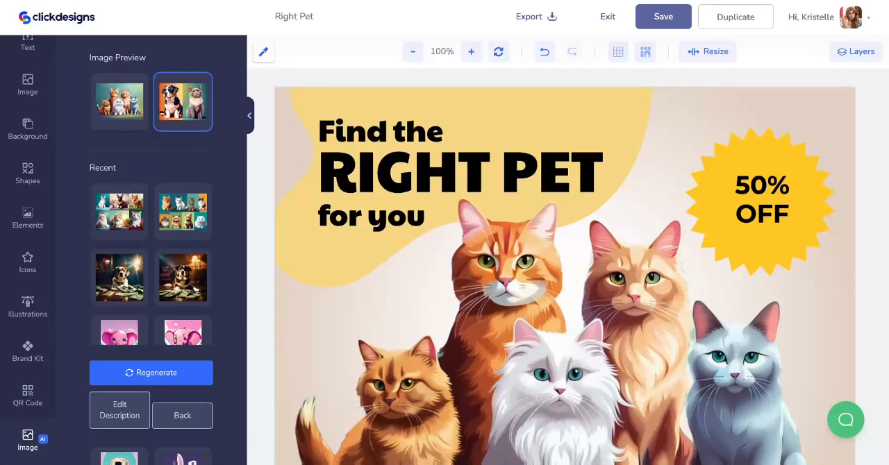
click(120, 102)
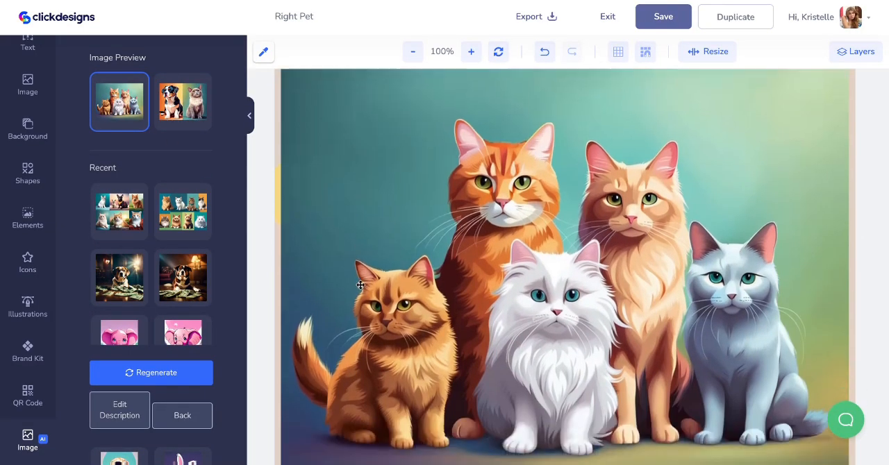
click(730, 129)
drag(730, 129, 464, 169)
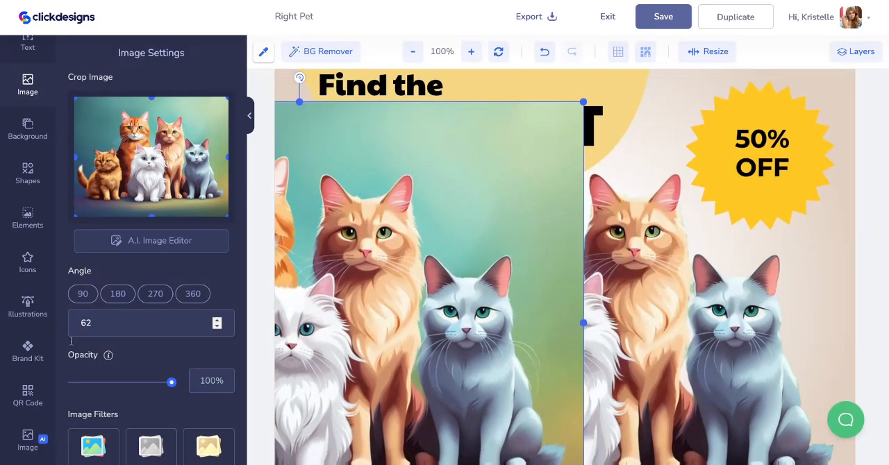
click(28, 437)
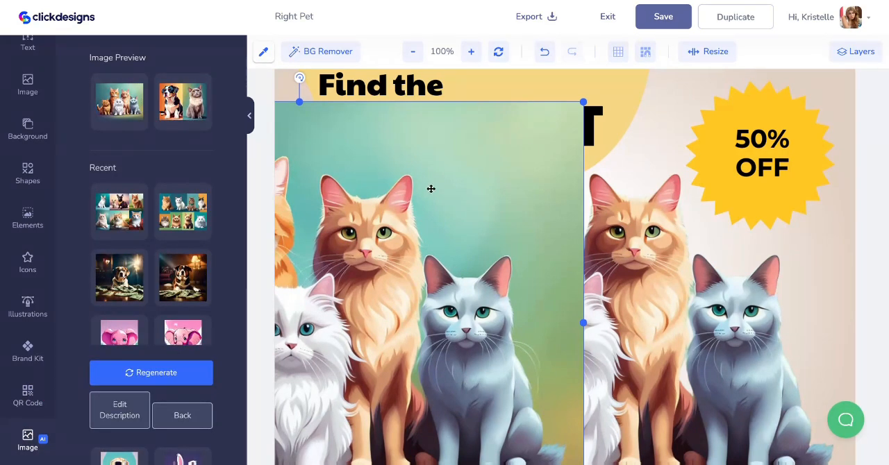
key(Delete)
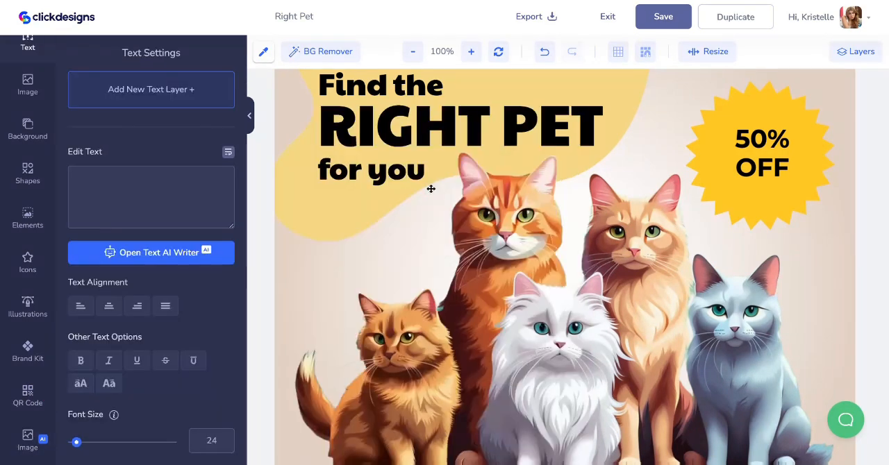
- Try out the second generated image of a dog and a cat, and review the whole graphic
click(27, 436)
click(182, 87)
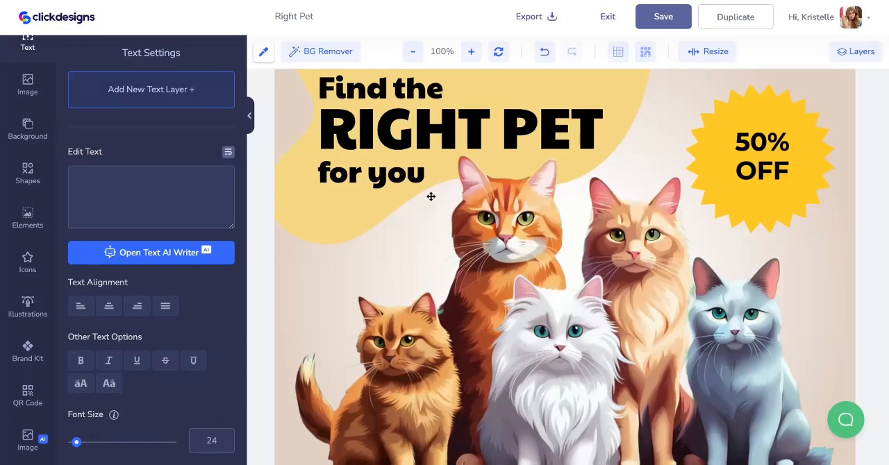
scroll(662, 144, down, 2)
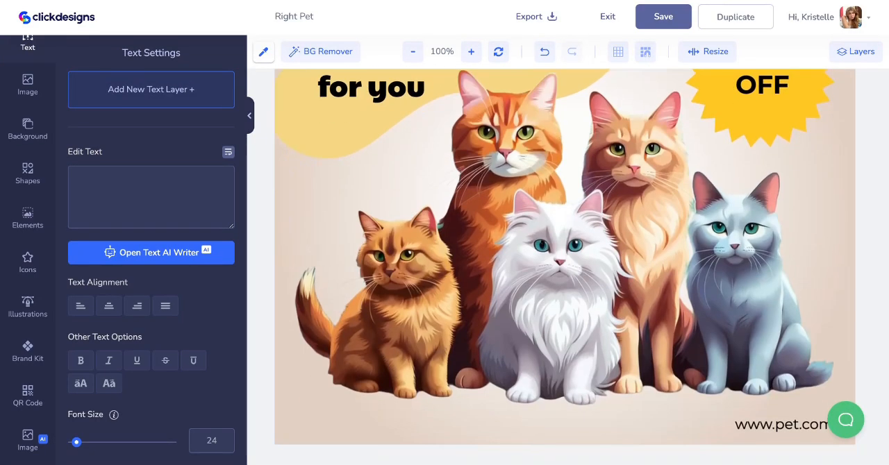
scroll(565, 268, up, 2)
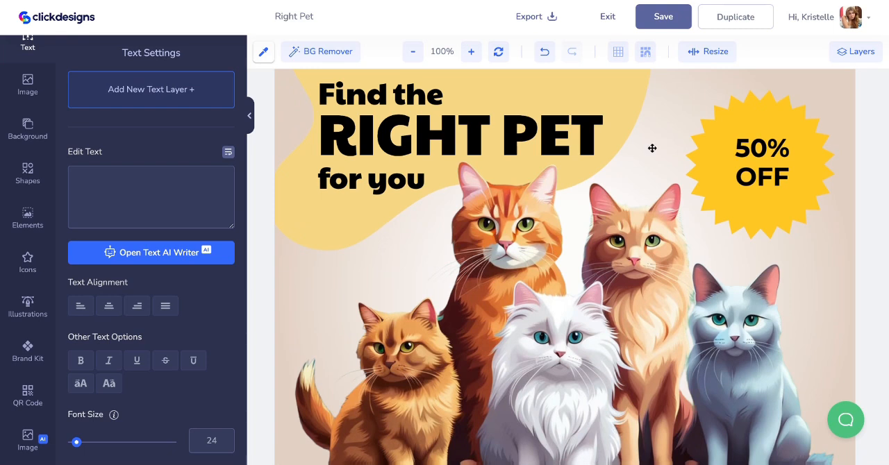
scroll(614, 138, up, 1)
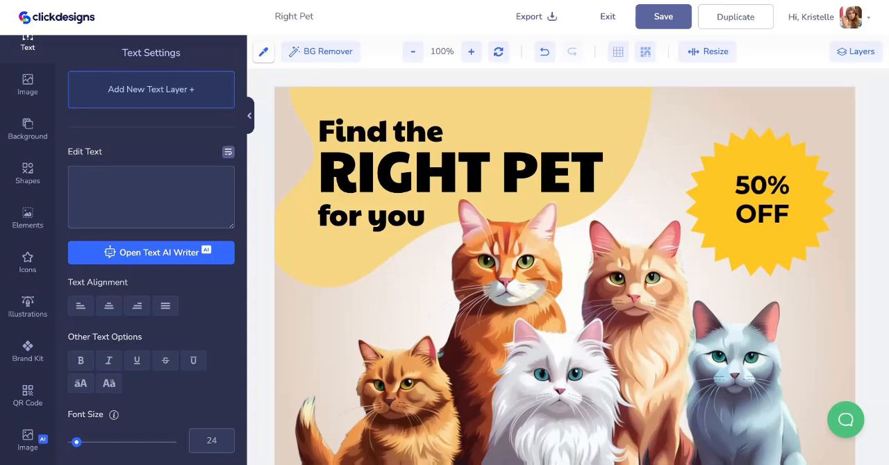
- Open the Text AI Writer for the "Find the" text layer
click(455, 156)
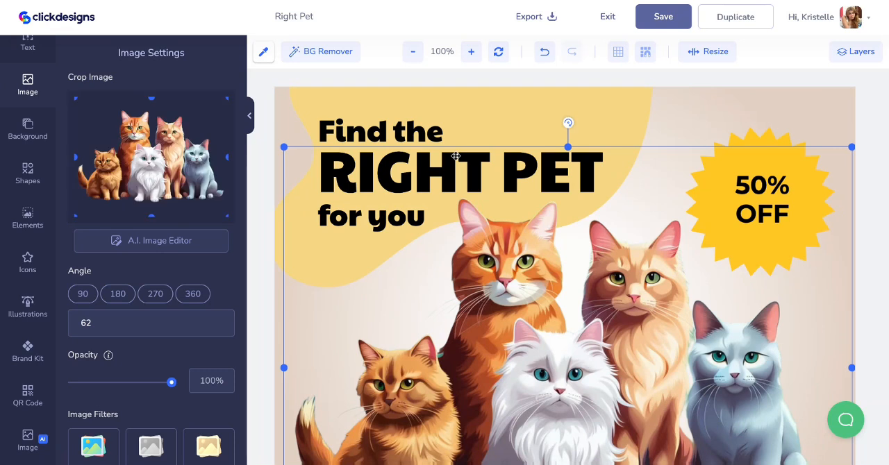
click(423, 132)
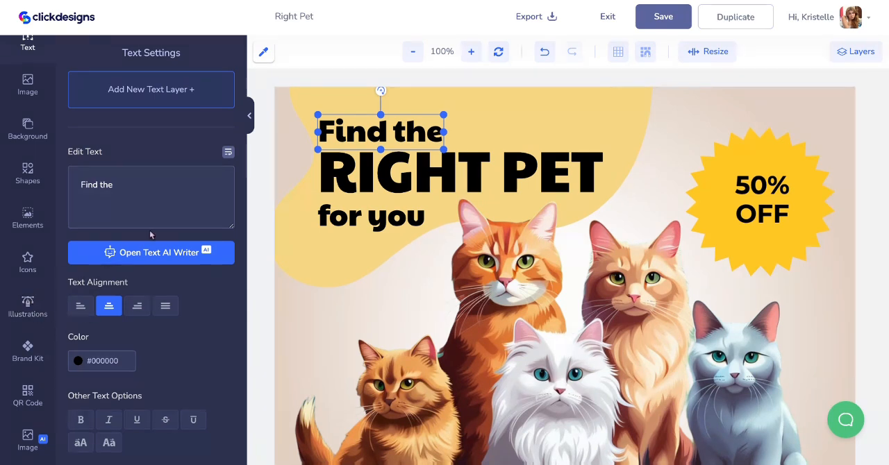
click(165, 254)
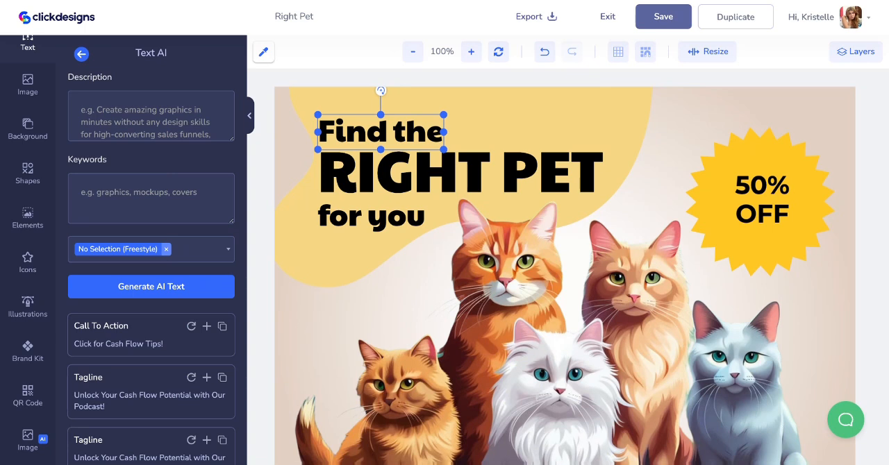
- Examine the AI writer's description and keywords inputs and the available text types, from Product Name to Benefit Bullets
click(151, 115)
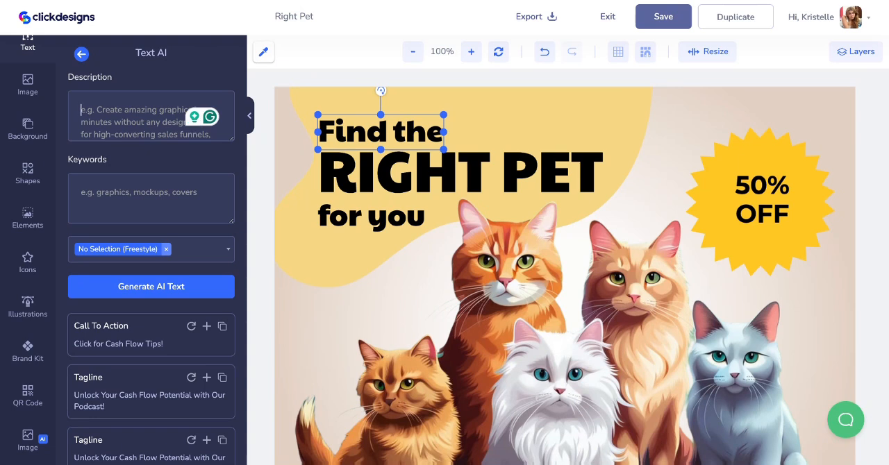
click(179, 189)
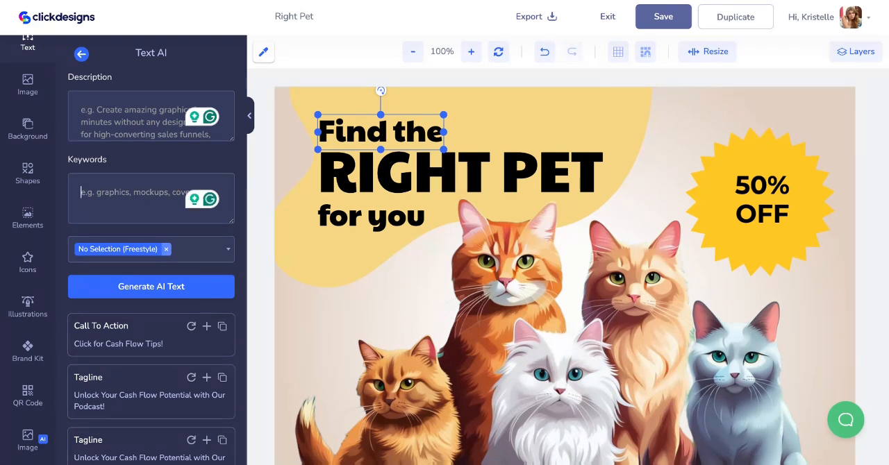
click(209, 249)
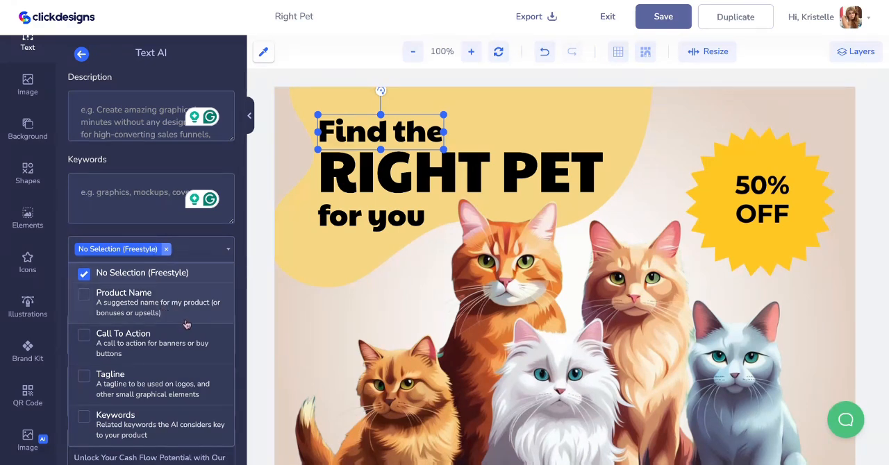
scroll(181, 357, down, 2)
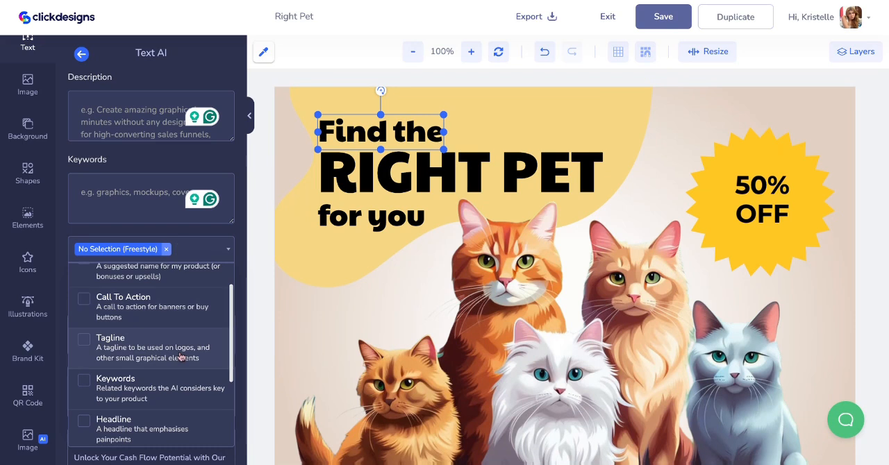
scroll(175, 361, down, 3)
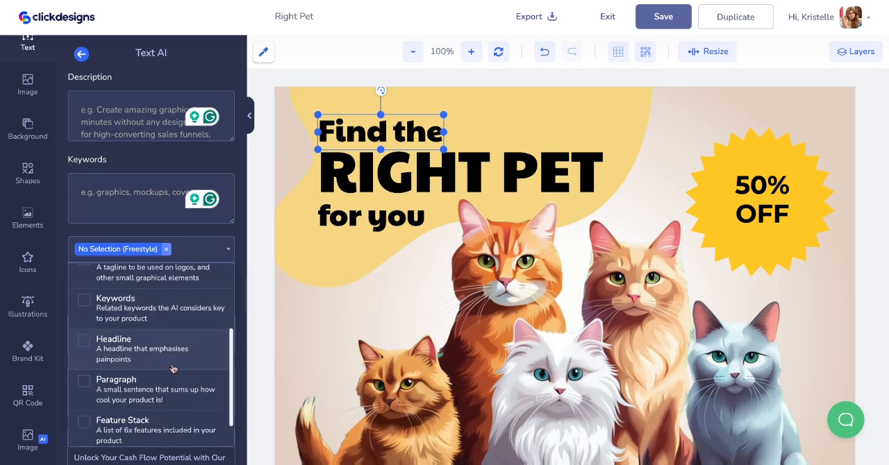
scroll(164, 366, down, 1)
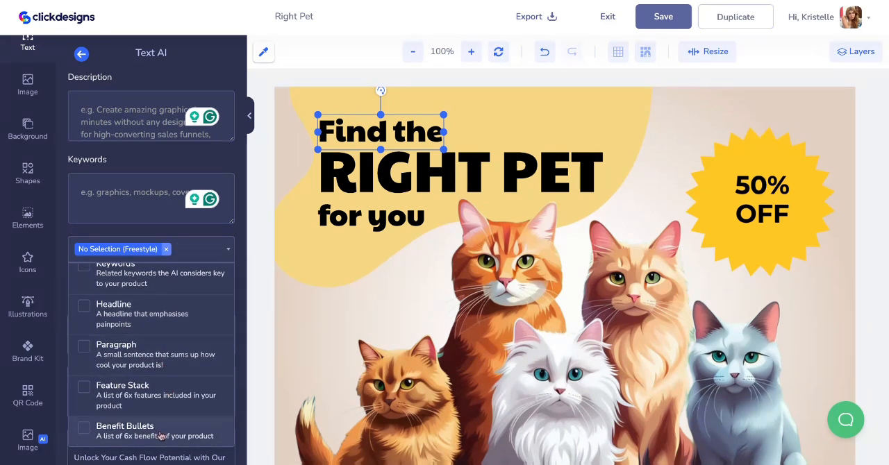
- Close the text type choices and look through the previously generated AI texts below the generator
click(229, 254)
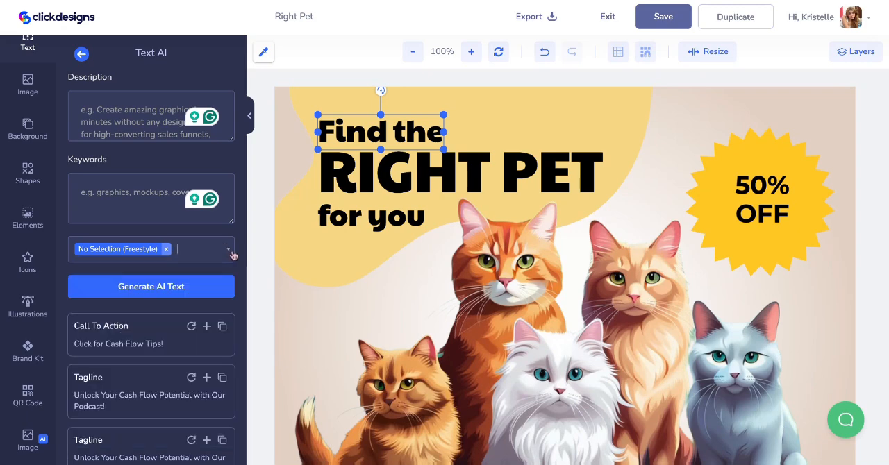
scroll(208, 344, down, 10)
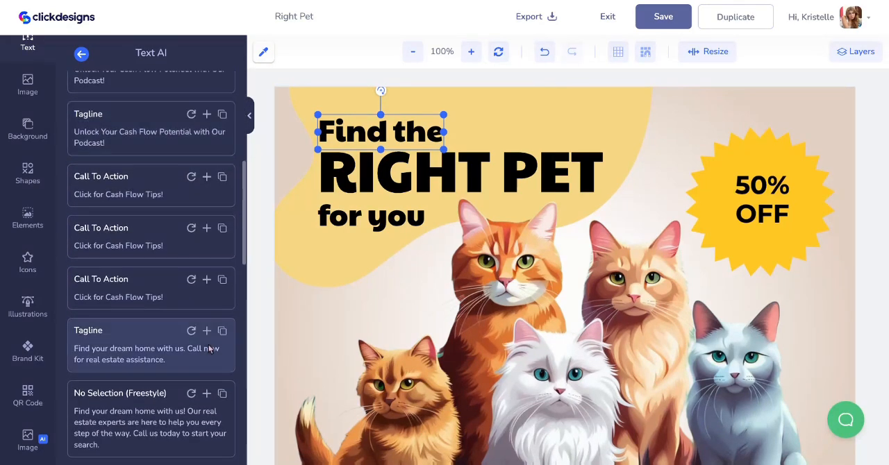
scroll(206, 343, down, 5)
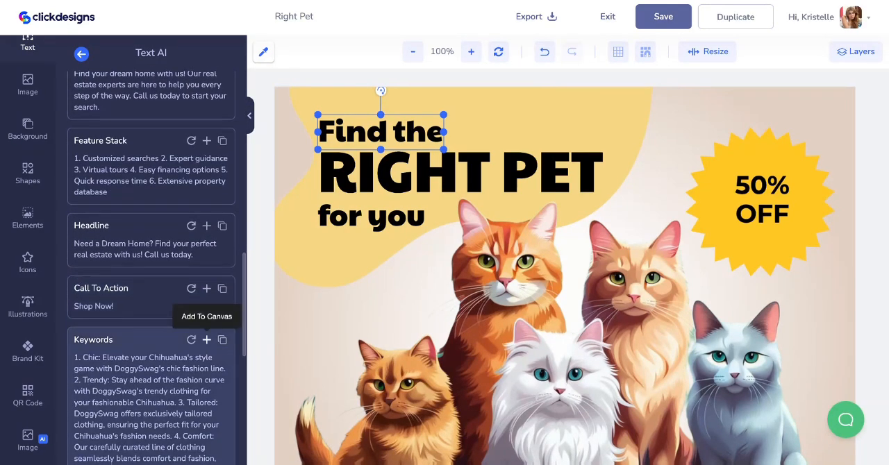
scroll(206, 342, up, 15)
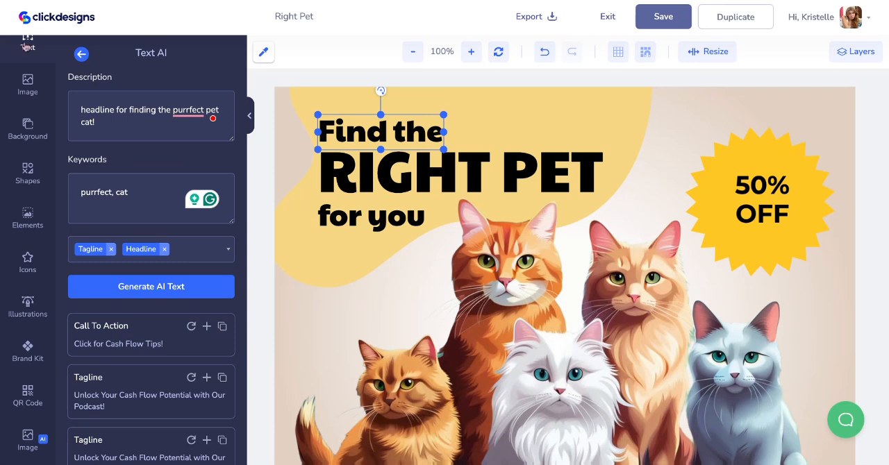
- Generate a Tagline and a Headline from the description "headline for finding the purrfect pet cat!" and place both texts on the canvas
click(198, 289)
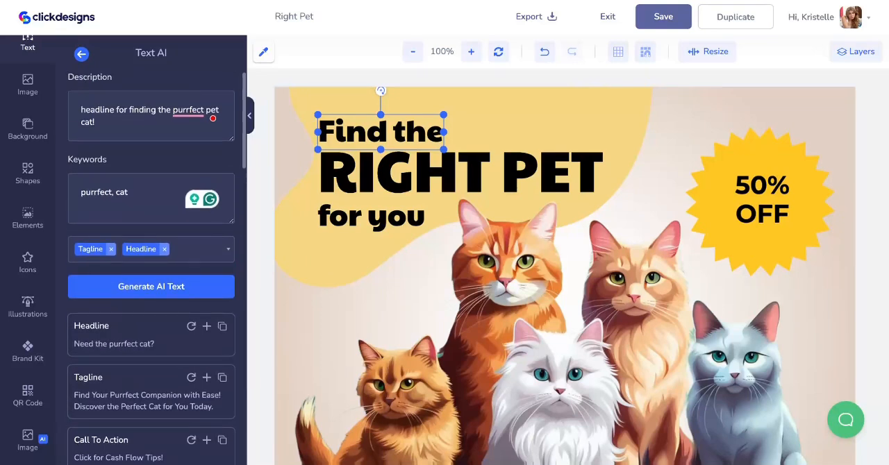
scroll(177, 326, down, 2)
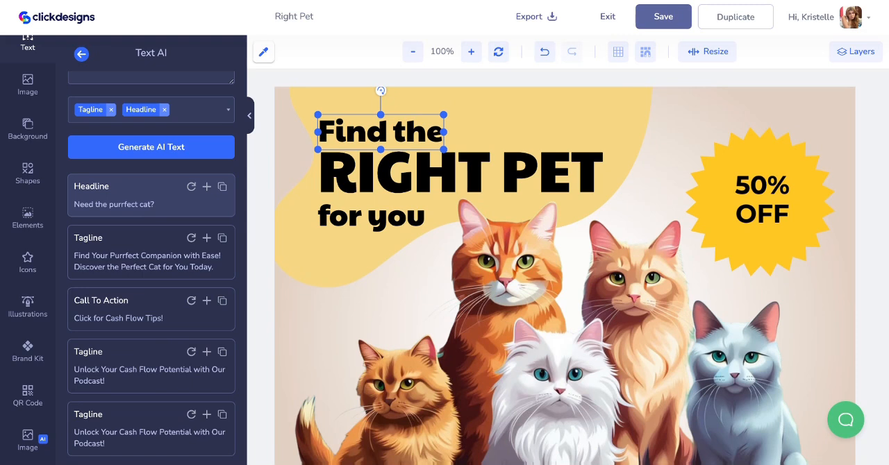
click(207, 187)
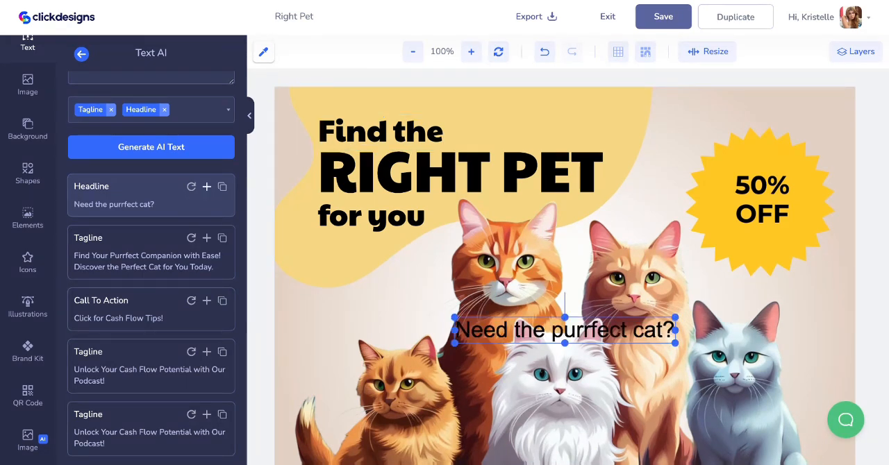
click(206, 239)
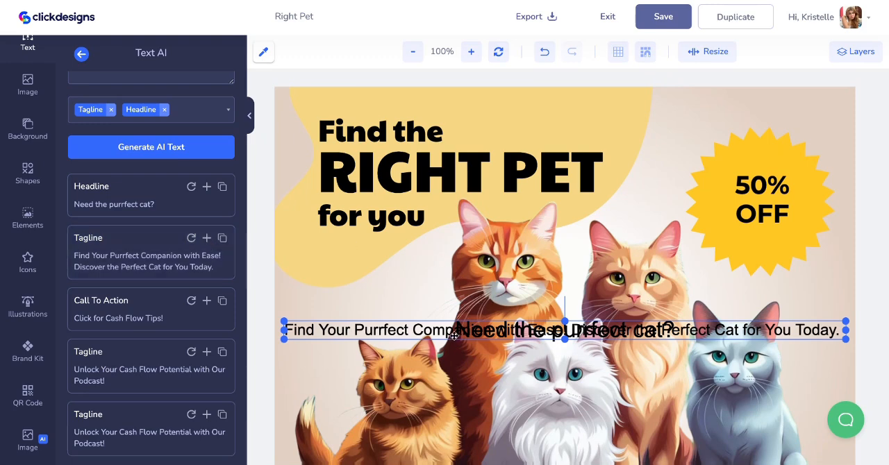
drag(453, 335, 456, 357)
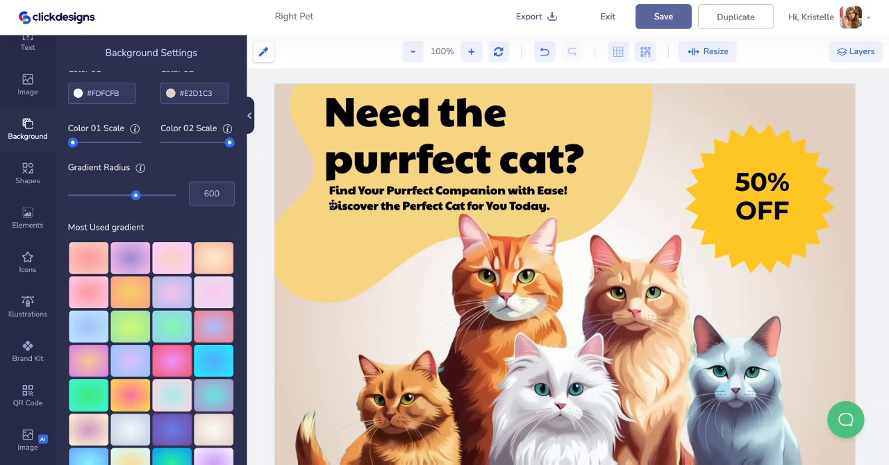
- Review the whole "Need the purrfect cat?" graphic and save the design
scroll(347, 217, down, 2)
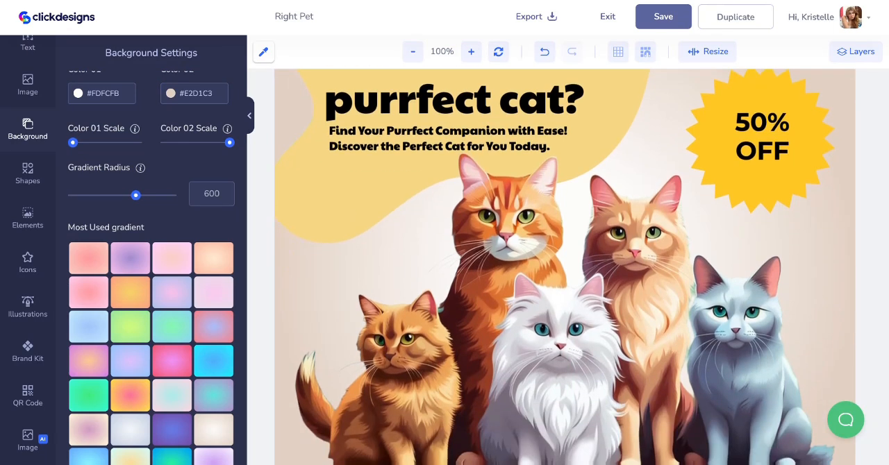
scroll(348, 217, up, 2)
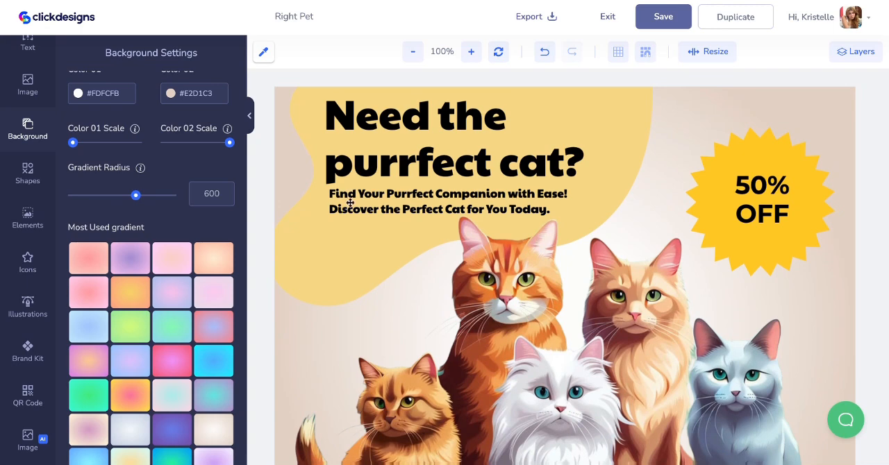
click(661, 18)
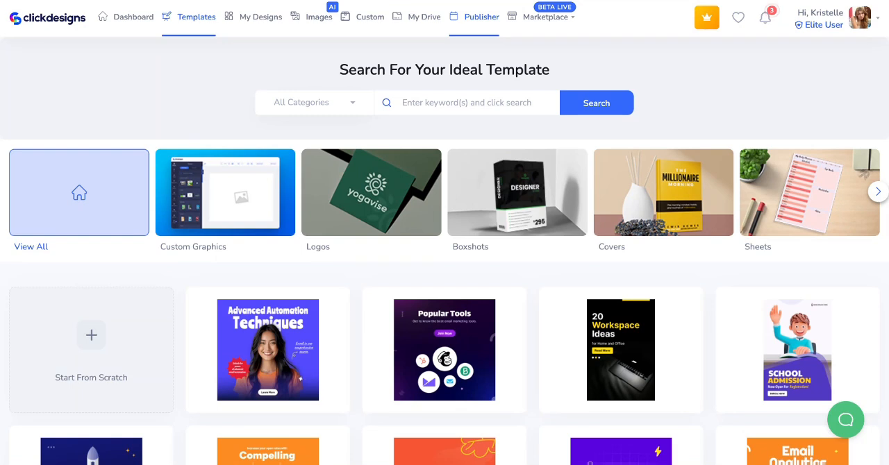
- View the Publisher calendar, the connectable social apps in the account settings, and the Pinterest connection dialog
click(482, 17)
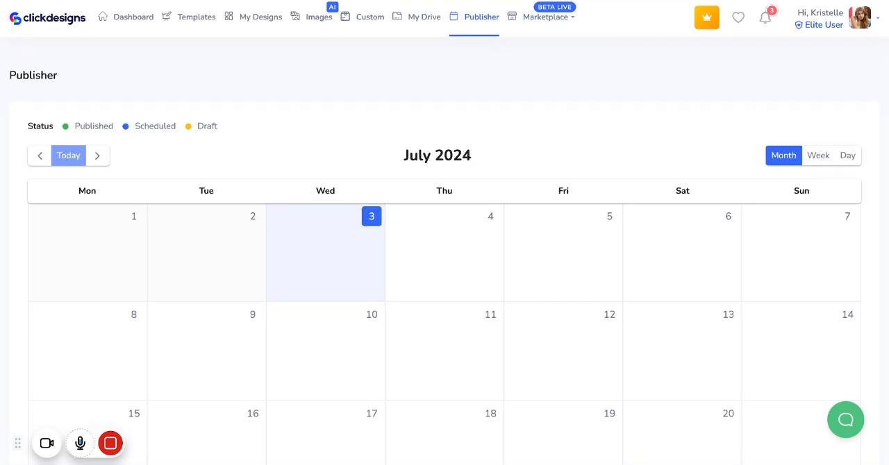
click(878, 21)
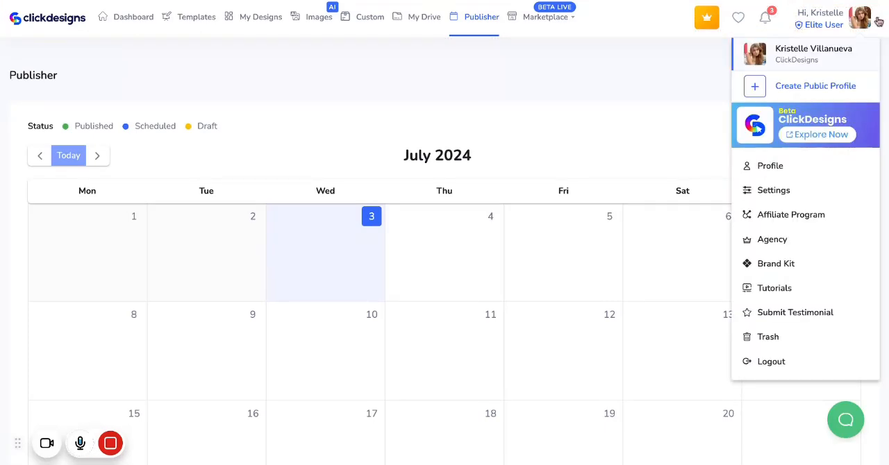
click(818, 196)
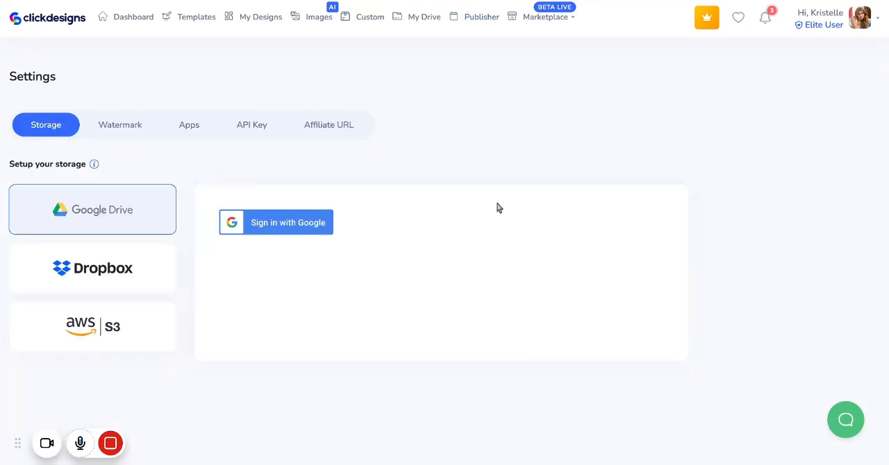
click(182, 129)
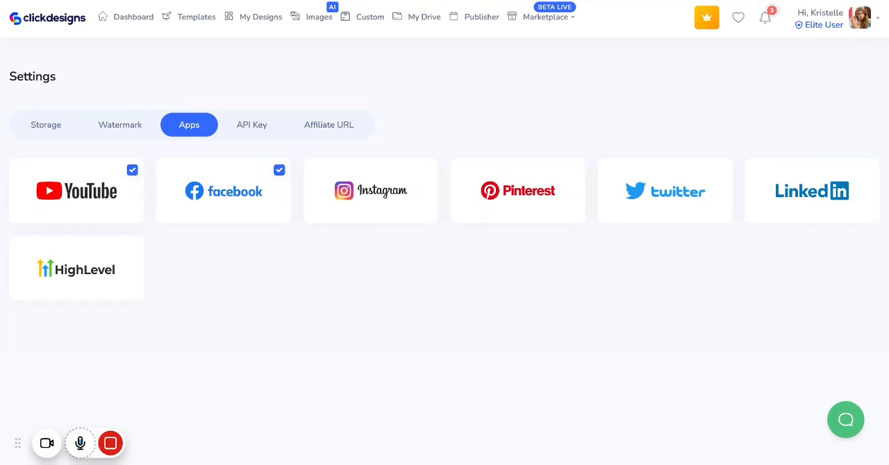
click(554, 199)
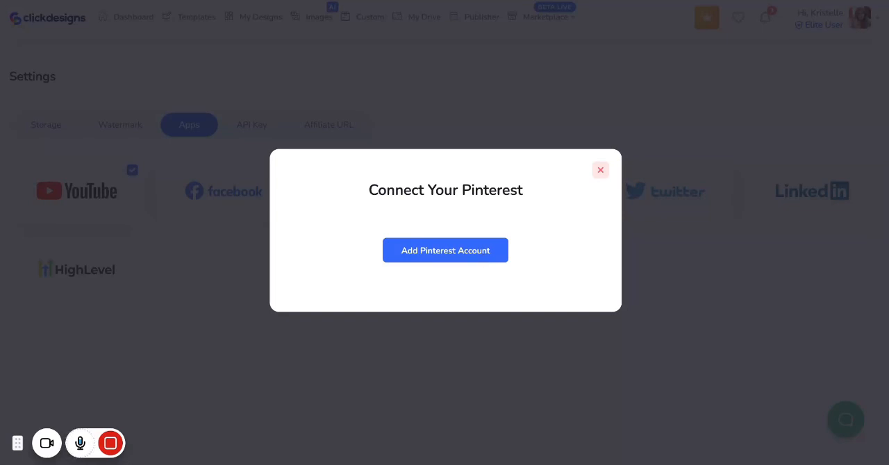
click(601, 171)
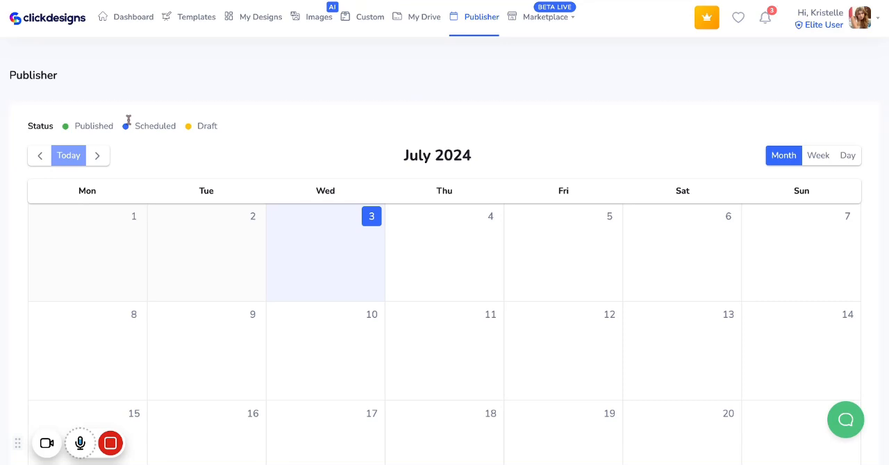
- Start a new content post on August 8, 2024 in the Publisher calendar
click(98, 155)
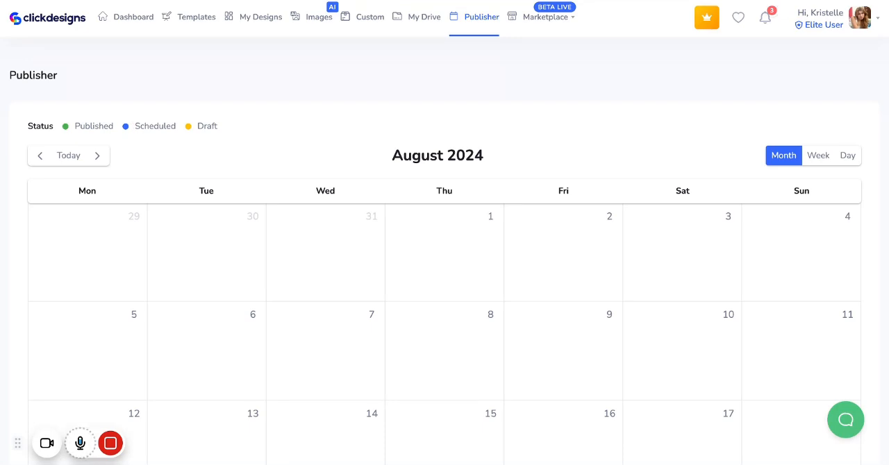
scroll(387, 173, down, 3)
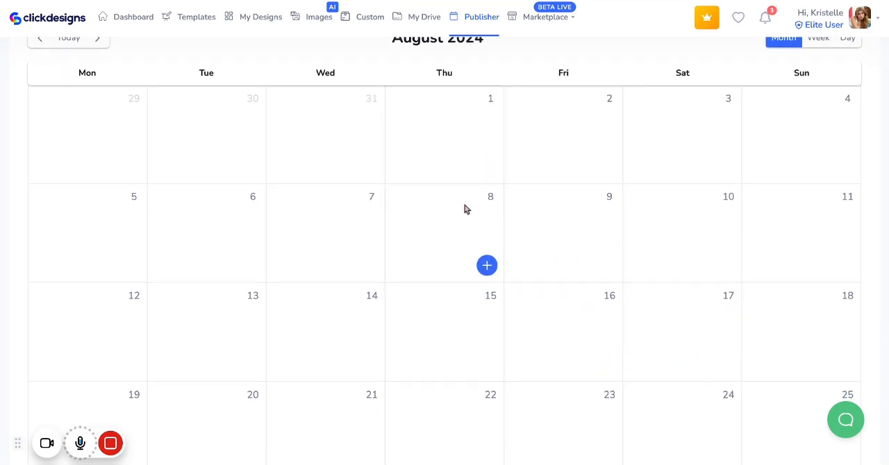
click(487, 266)
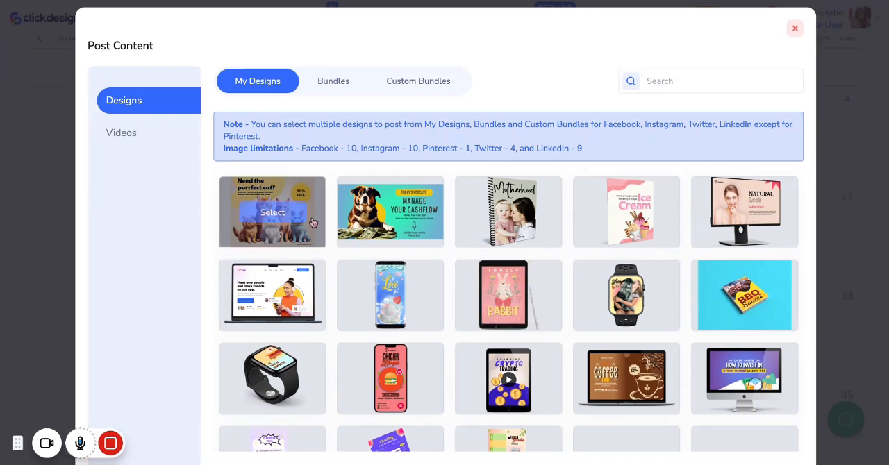
- Choose the "Need the purrfect cat?" design as the post content and proceed to its publishing options
mouse_move(272, 208)
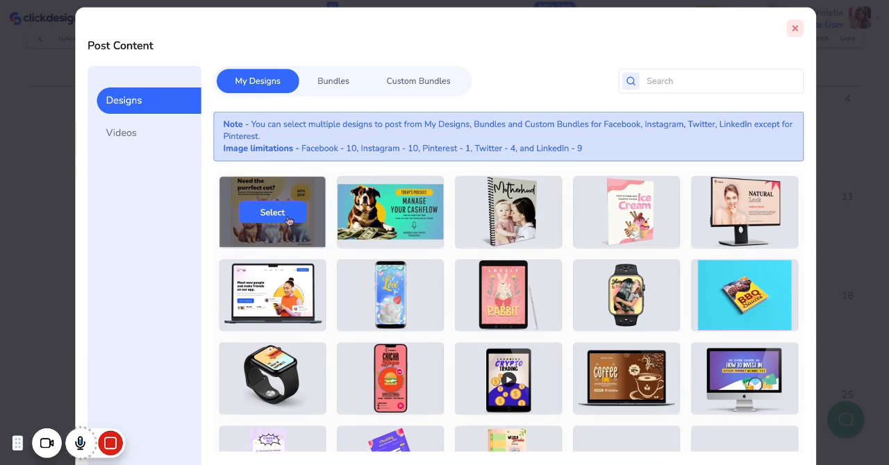
click(250, 216)
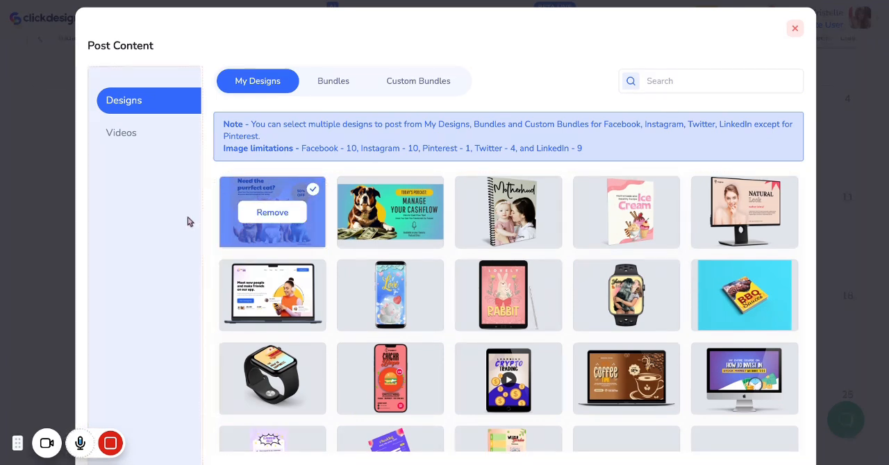
scroll(189, 221, down, 3)
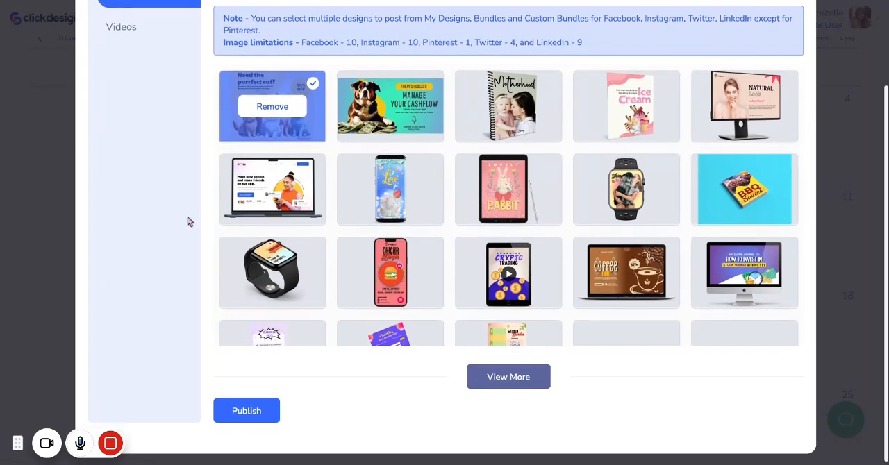
click(260, 414)
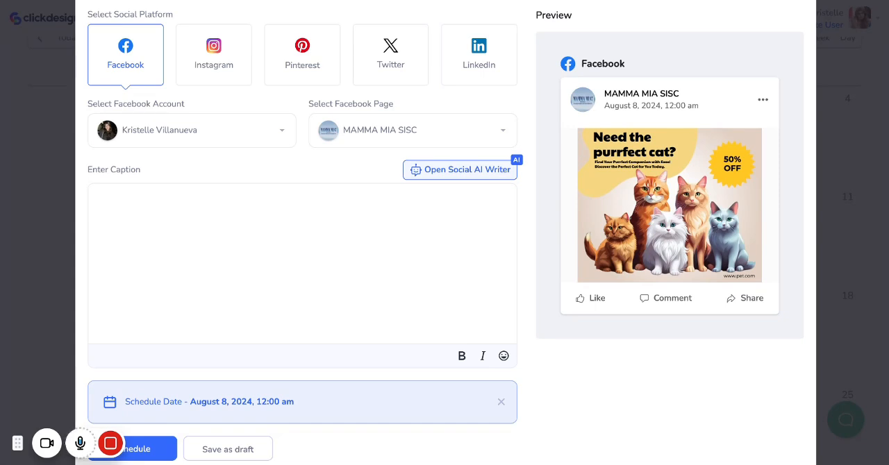
- Generate a Short Post from scratch about "An advertisement for finding the purrfect pet cat!" and insert it as the Facebook caption
click(460, 170)
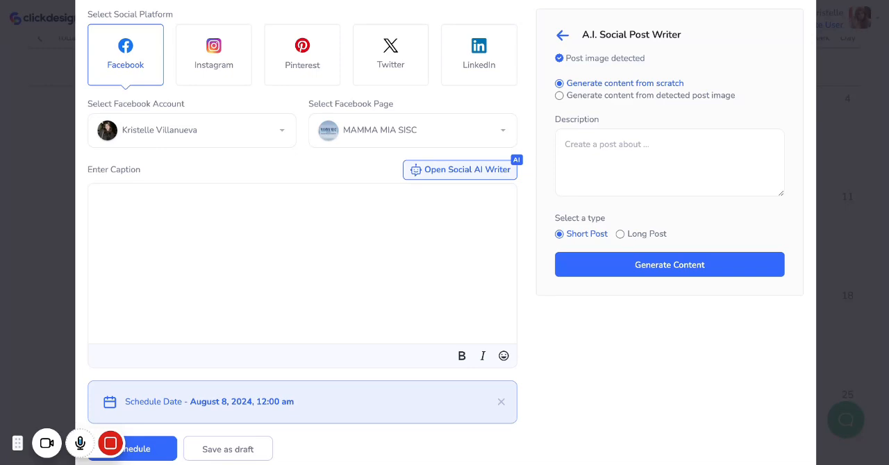
click(647, 145)
text(An advertisement for finding the purrfect pet cat!)
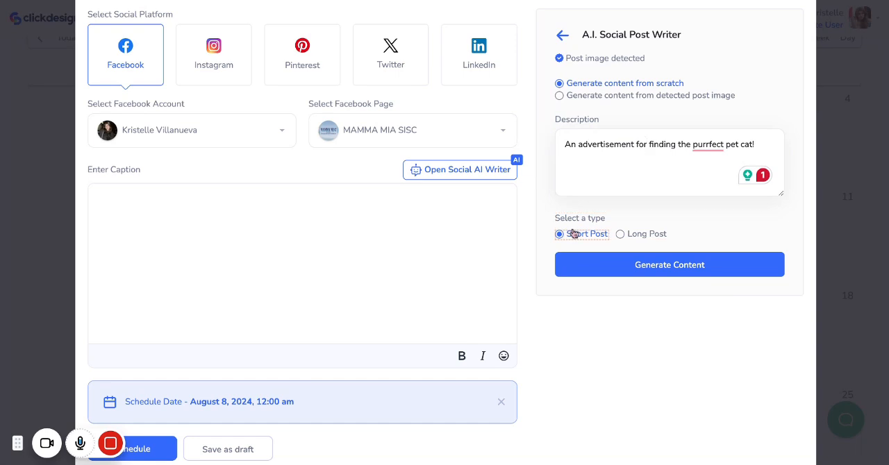
click(585, 264)
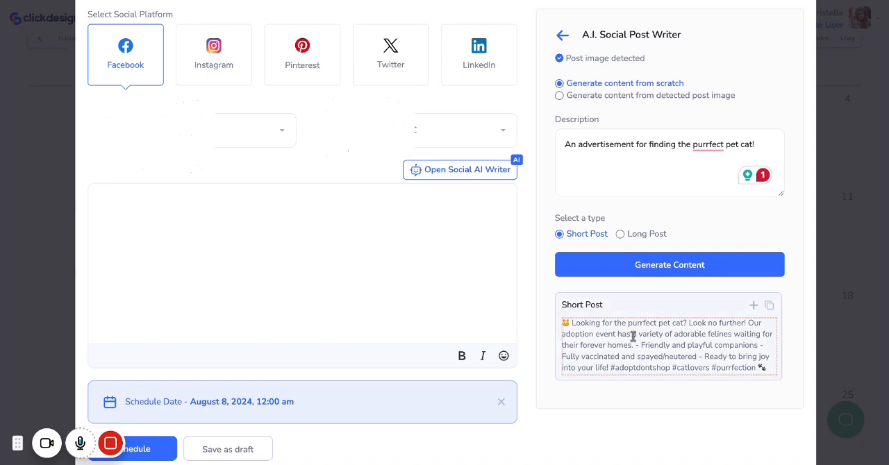
click(754, 307)
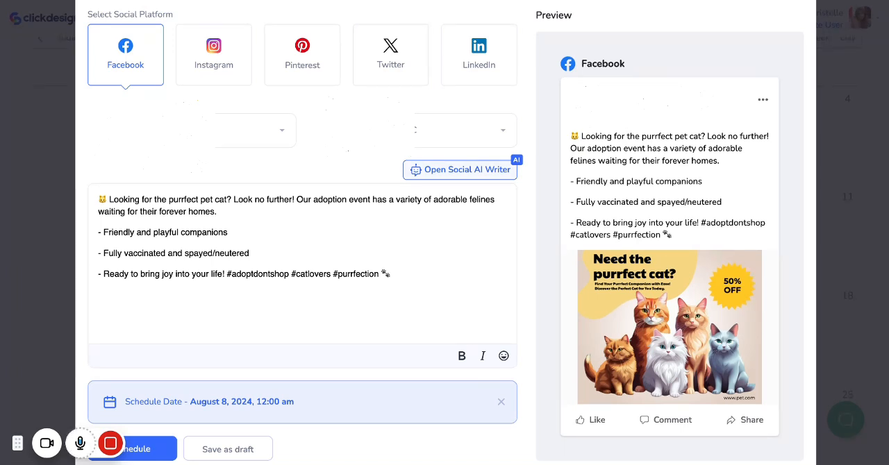
- Replace the caption with AI content generated from the detected post image, and schedule the Facebook post for August 8, 2024, 12:00 am
click(460, 170)
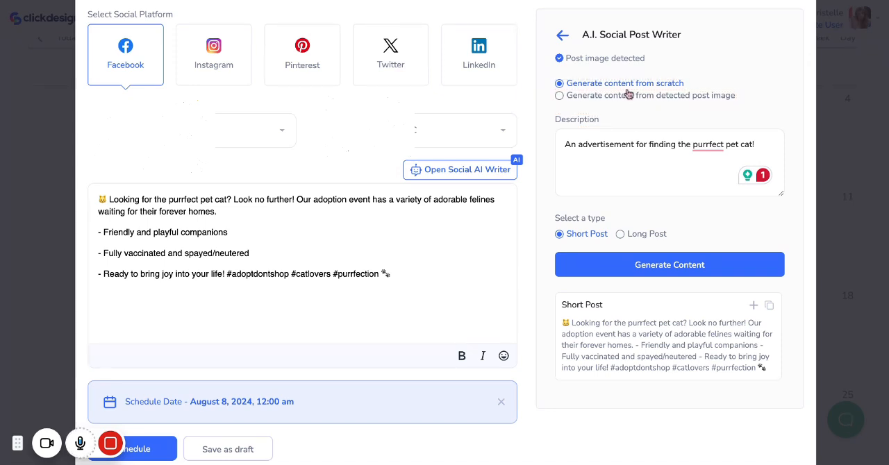
click(560, 97)
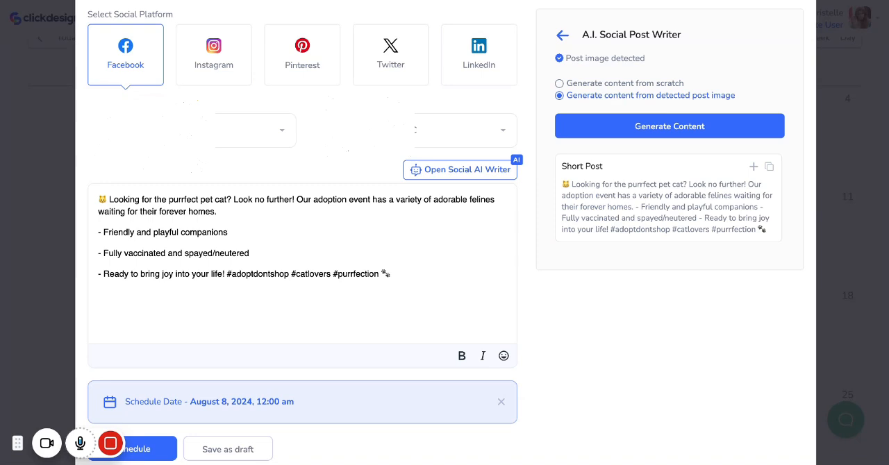
click(584, 133)
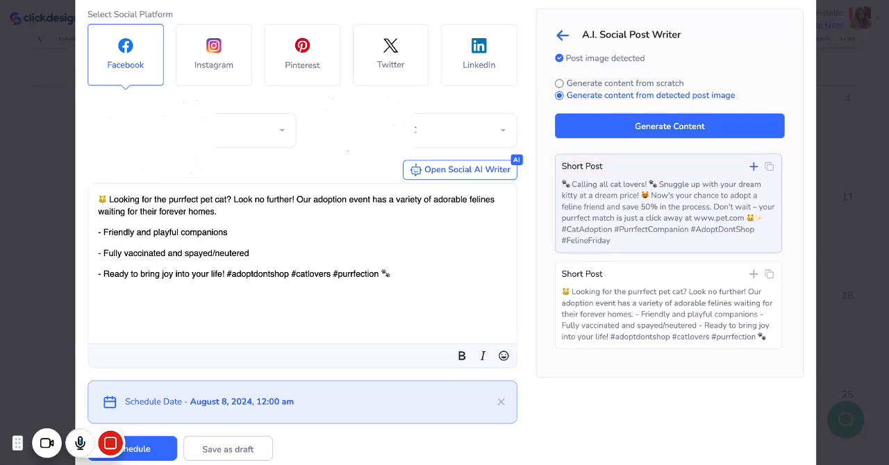
click(753, 166)
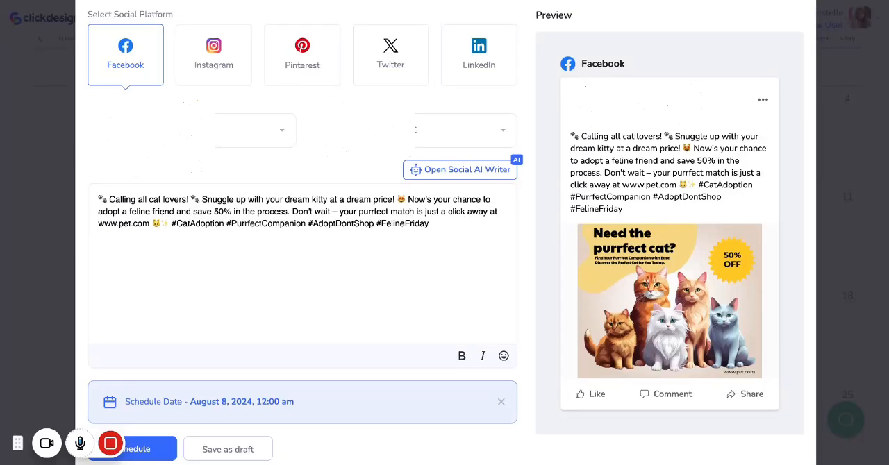
click(146, 450)
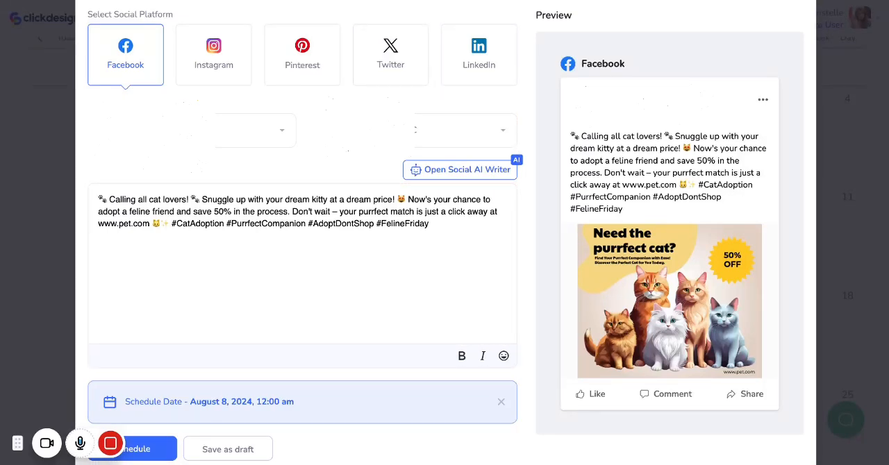